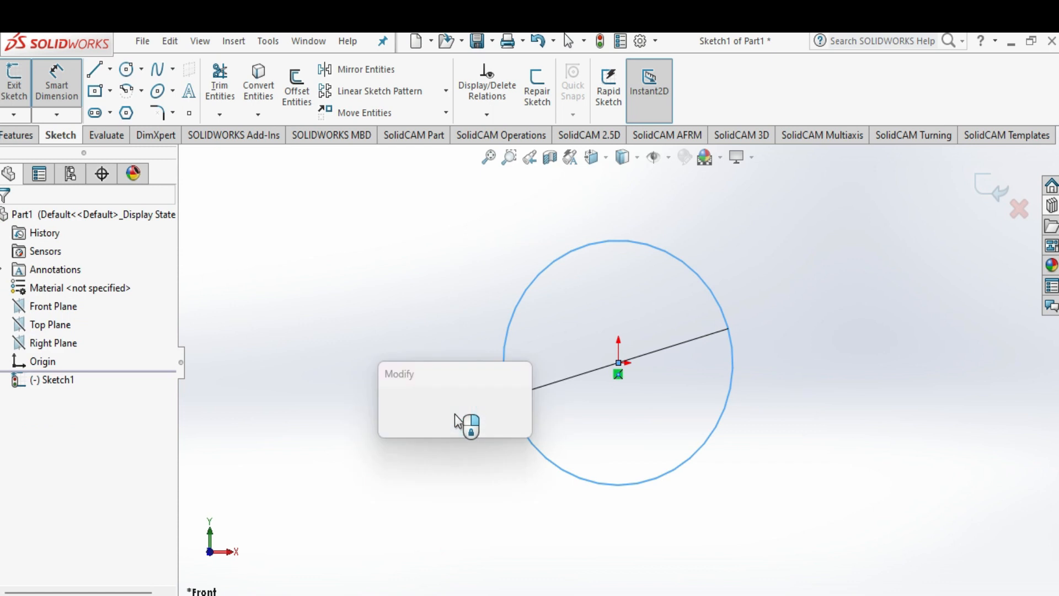
Set the circle's diameter to 100 mm
{"action": "type", "text": "100"}
{"action": "key", "text": "Return"}
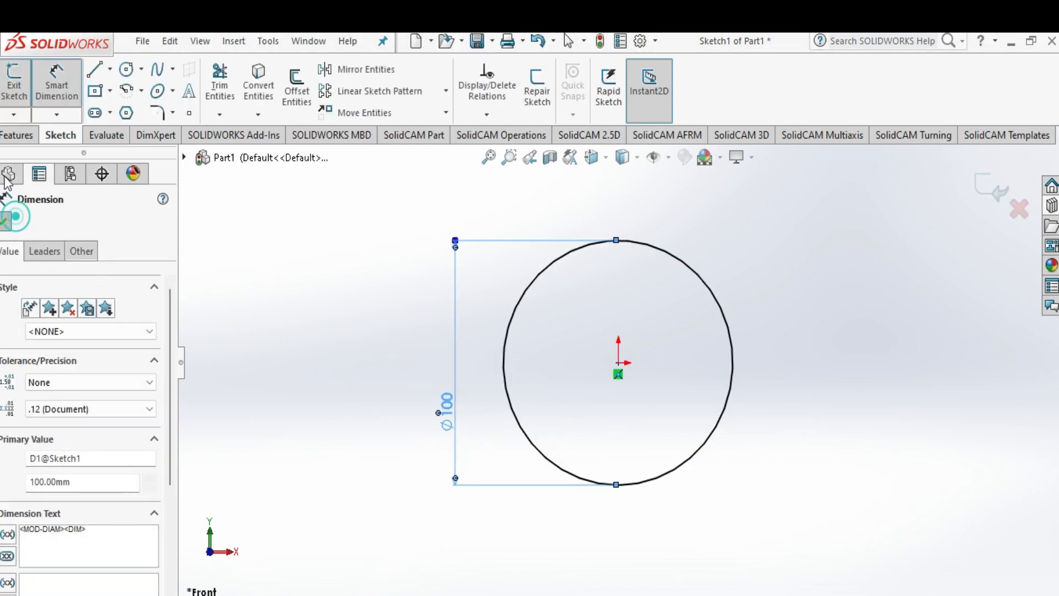
{"action": "left_click", "coordinate": [12, 217]}
Extrude the circle as a blind boss 10 mm deep from the sketch plane
{"action": "left_click", "coordinate": [17, 135]}
{"action": "left_click", "coordinate": [21, 89]}
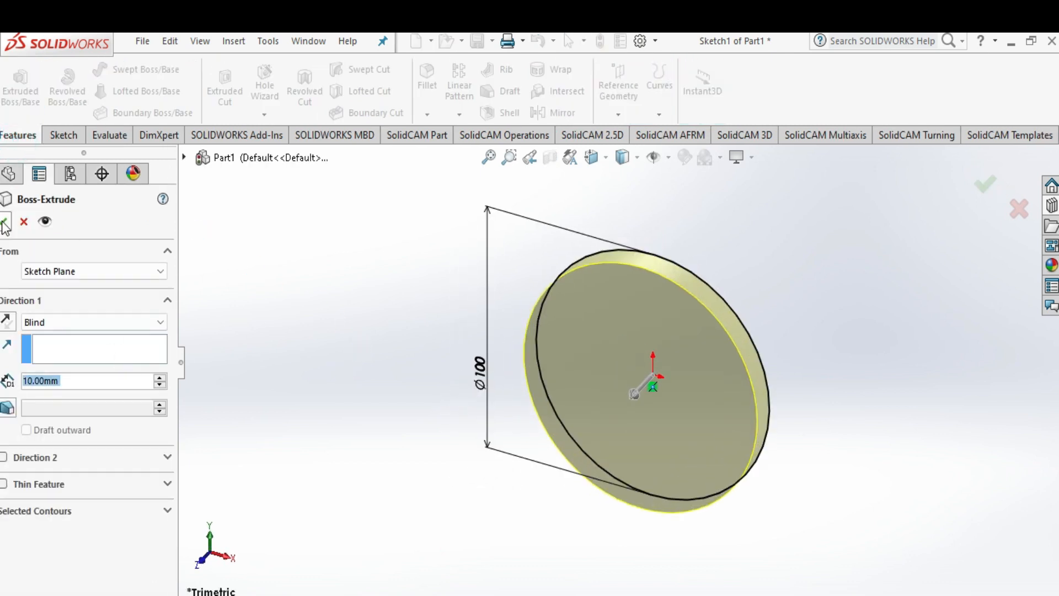
{"action": "left_click", "coordinate": [5, 222]}
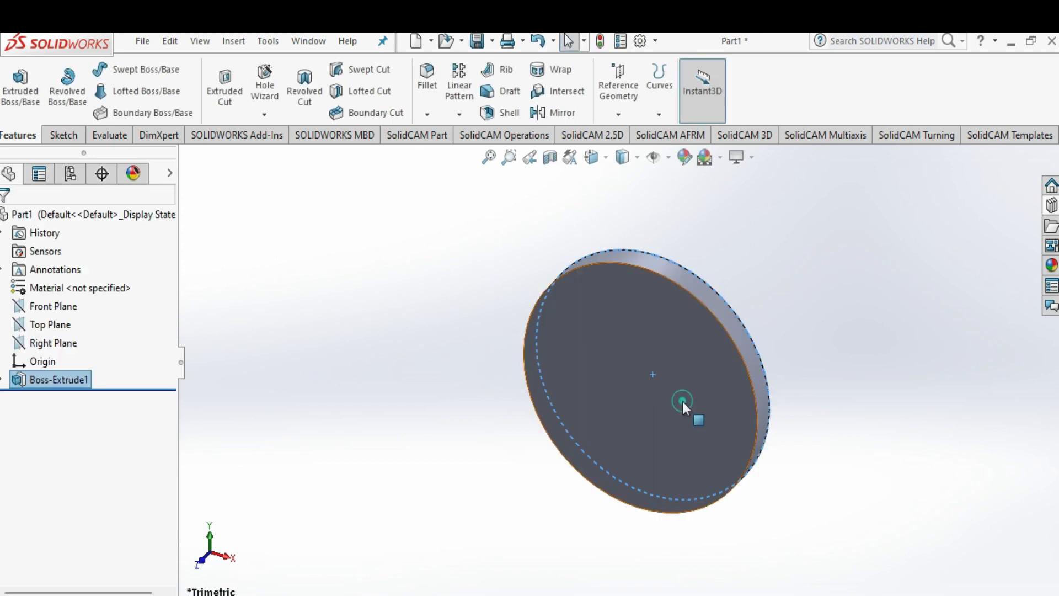
View the disc's front face straight on and start a new sketch on that face
{"action": "left_click", "coordinate": [683, 402]}
{"action": "left_click", "coordinate": [794, 356]}
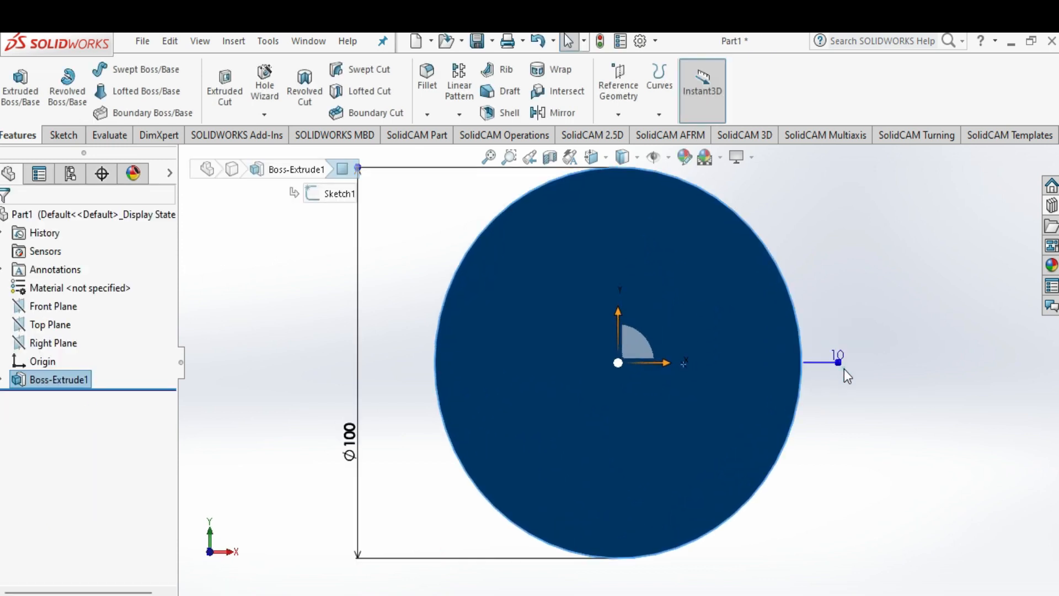
{"action": "left_click", "coordinate": [844, 369]}
{"action": "scroll", "coordinate": [851, 369], "scroll_direction": "up", "scroll_amount": 2}
{"action": "scroll", "coordinate": [811, 348], "scroll_direction": "down", "scroll_amount": 1}
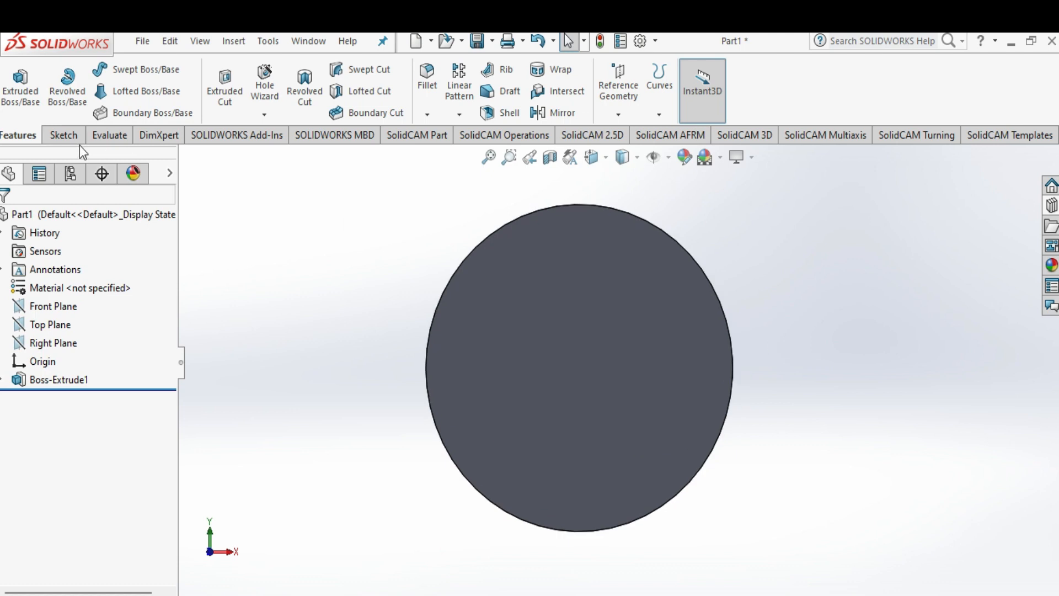
{"action": "left_click", "coordinate": [521, 340]}
{"action": "left_click", "coordinate": [586, 290]}
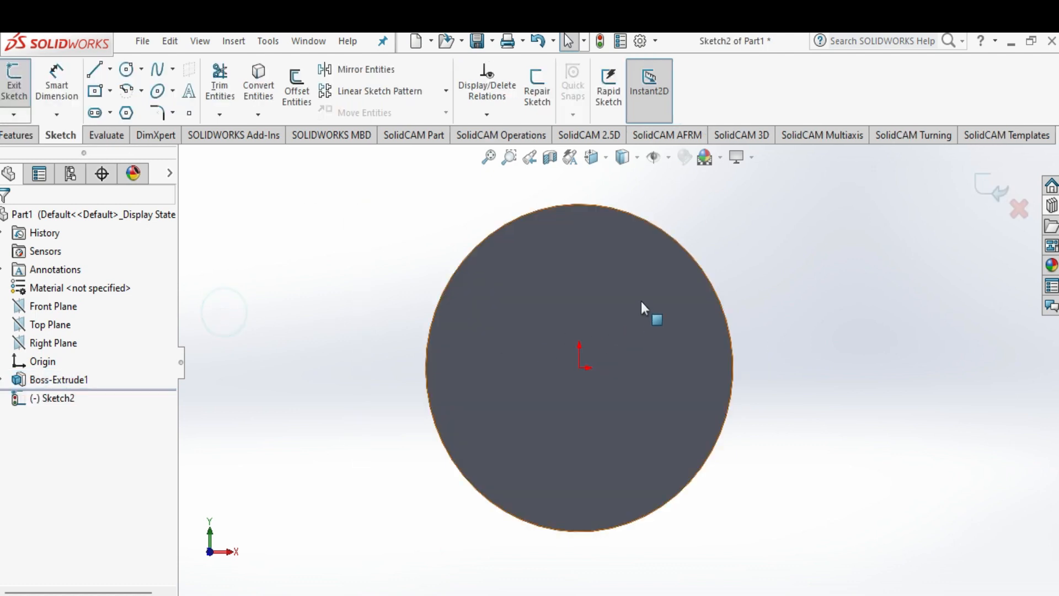
Draw a vertical centerline about 55 mm long from the origin up past the disc's upper edge
{"action": "left_click", "coordinate": [110, 73]}
{"action": "left_click", "coordinate": [124, 112]}
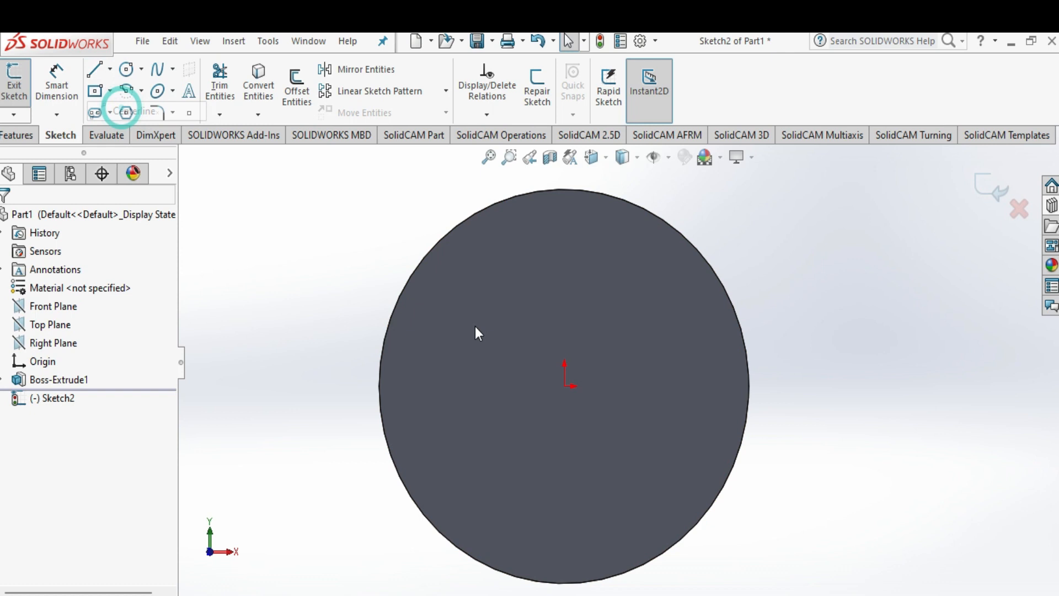
{"action": "left_click", "coordinate": [564, 387]}
{"action": "left_click", "coordinate": [564, 170]}
Draw a horizontal centerline from the origin leftward past the disc's outer edge
{"action": "left_click", "coordinate": [110, 70]}
{"action": "left_click", "coordinate": [127, 110]}
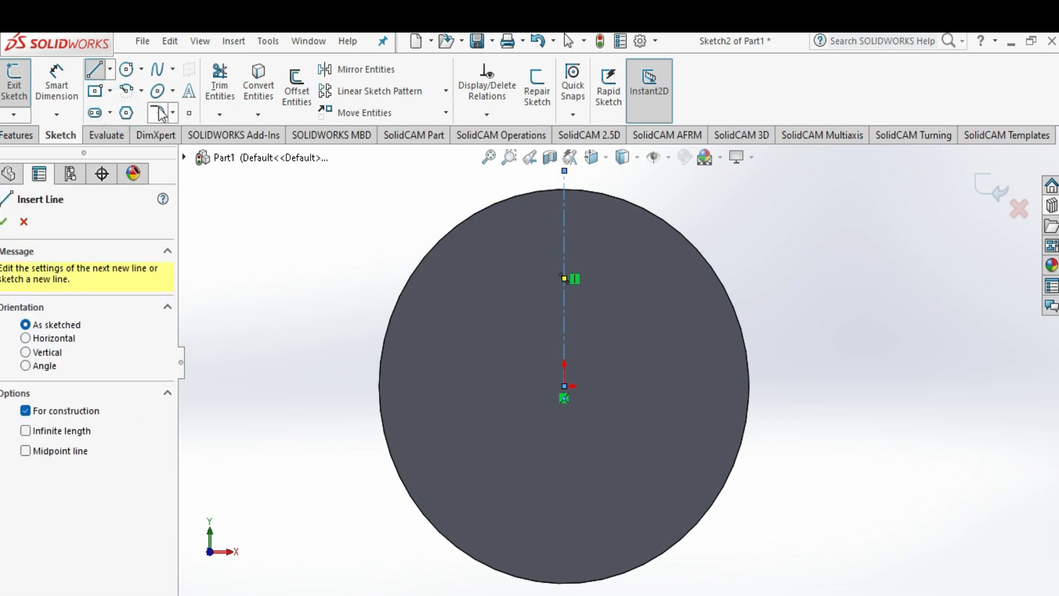
{"action": "left_click", "coordinate": [565, 387]}
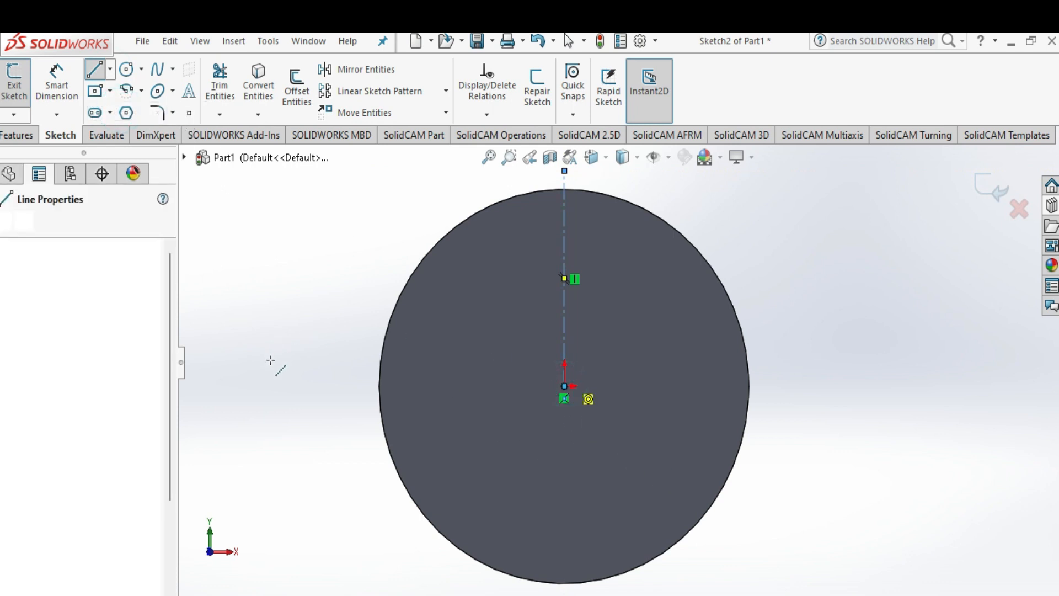
{"action": "left_click", "coordinate": [282, 386]}
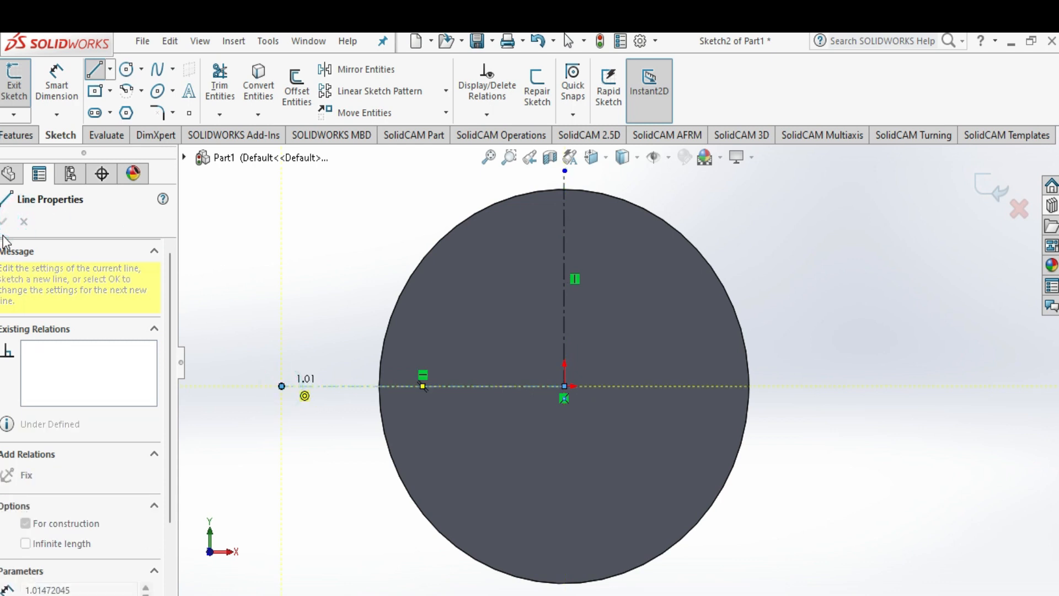
{"action": "key", "text": "Escape"}
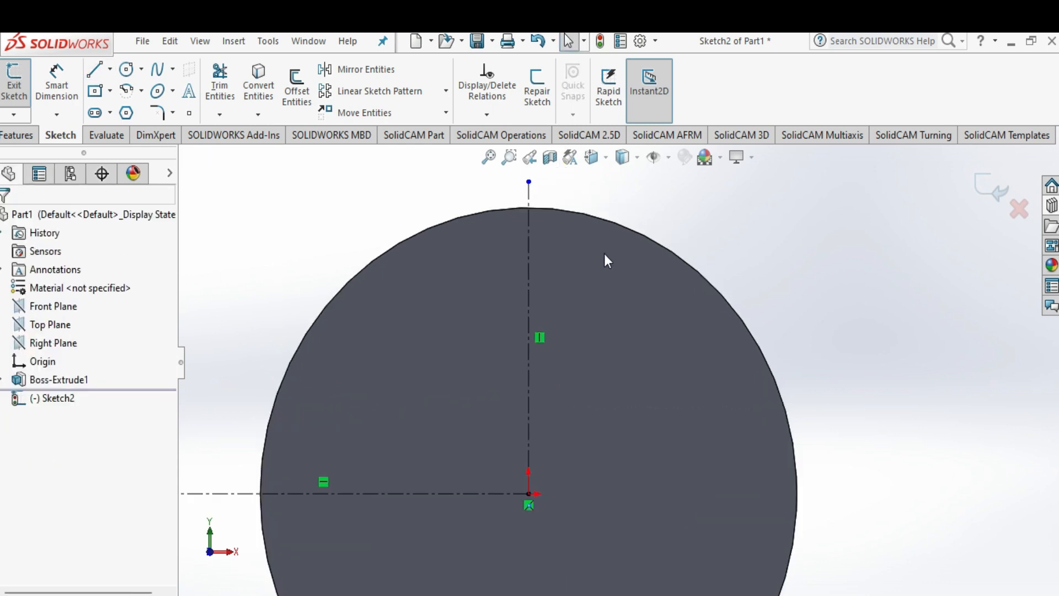
{"action": "scroll", "coordinate": [597, 260], "scroll_direction": "down", "scroll_amount": 3}
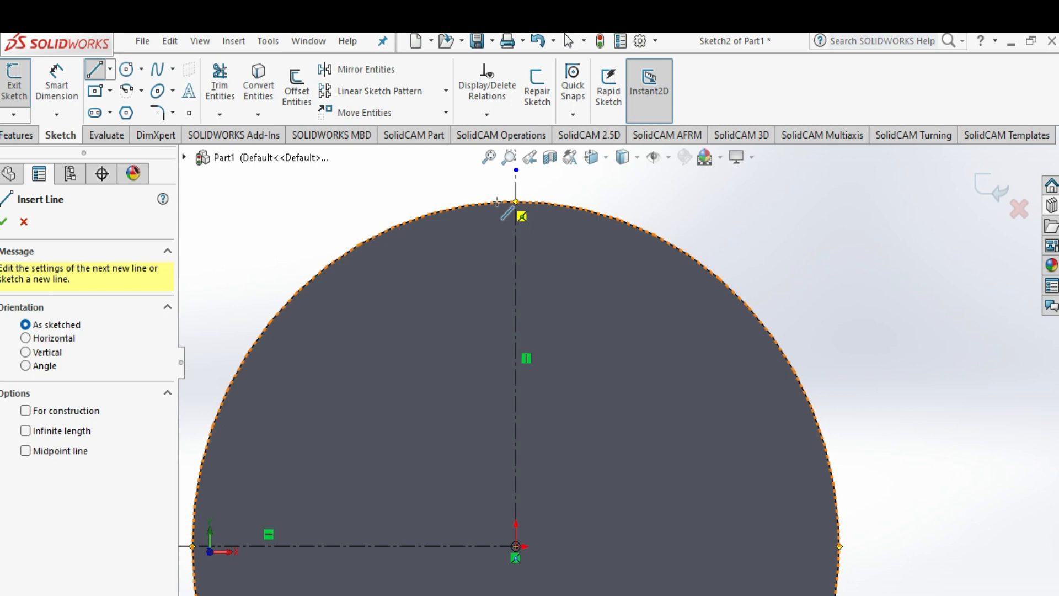
{"action": "left_click", "coordinate": [473, 205]}
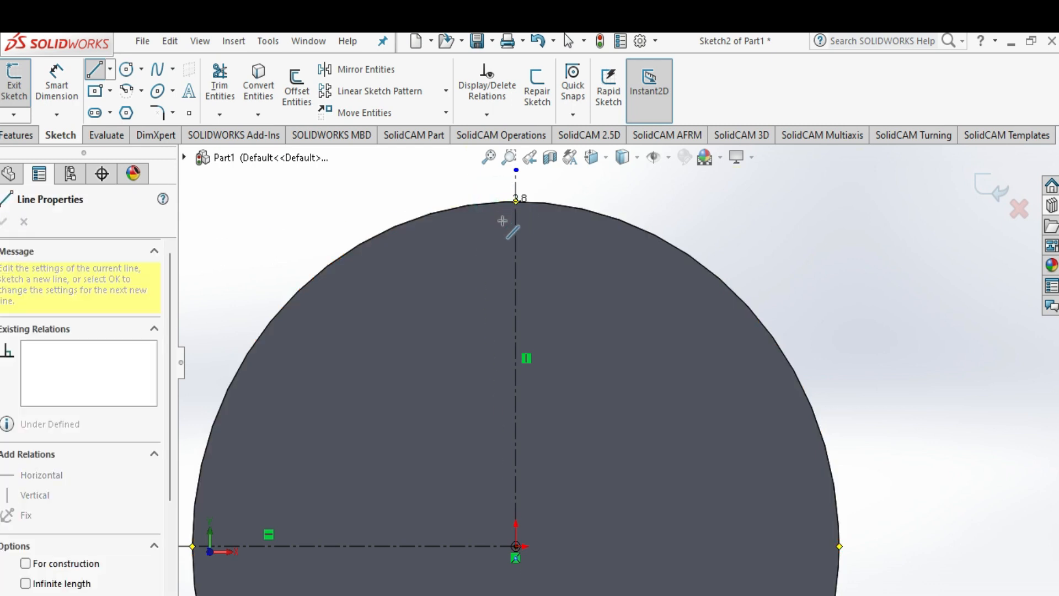
{"action": "key", "text": "Escape"}
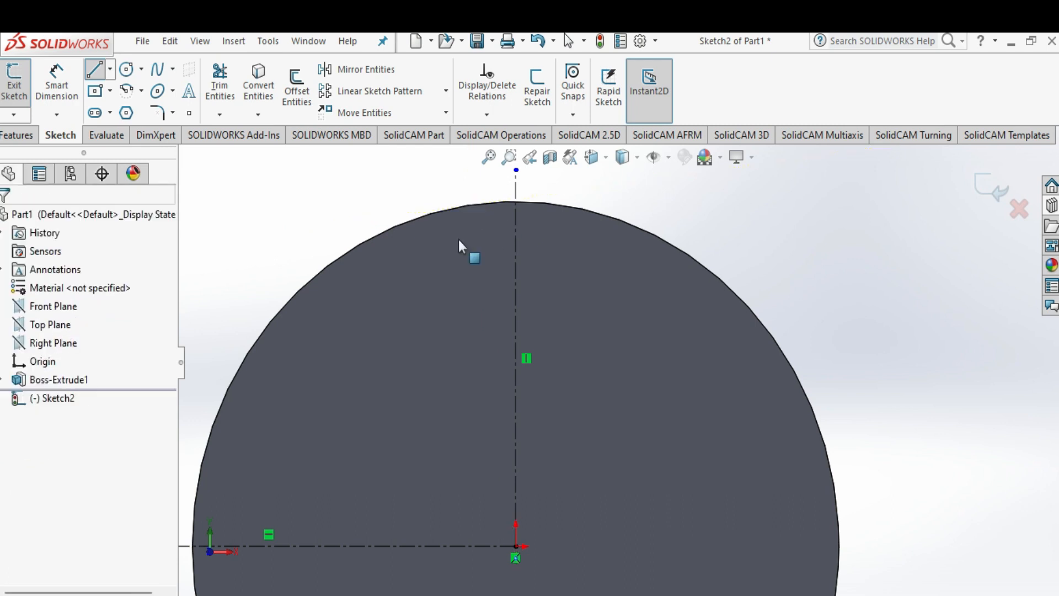
Sketch a slanted line inward from the disc's upper edge, continuing with a horizontal line about 2.8 mm long to the vertical centerline
{"action": "left_click", "coordinate": [95, 70]}
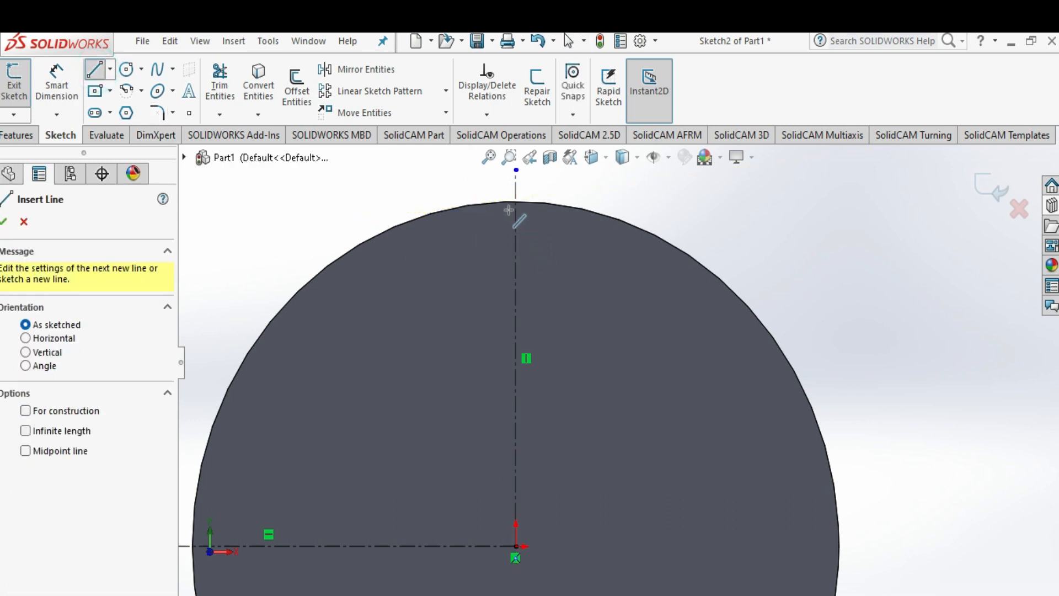
{"action": "left_click", "coordinate": [483, 204]}
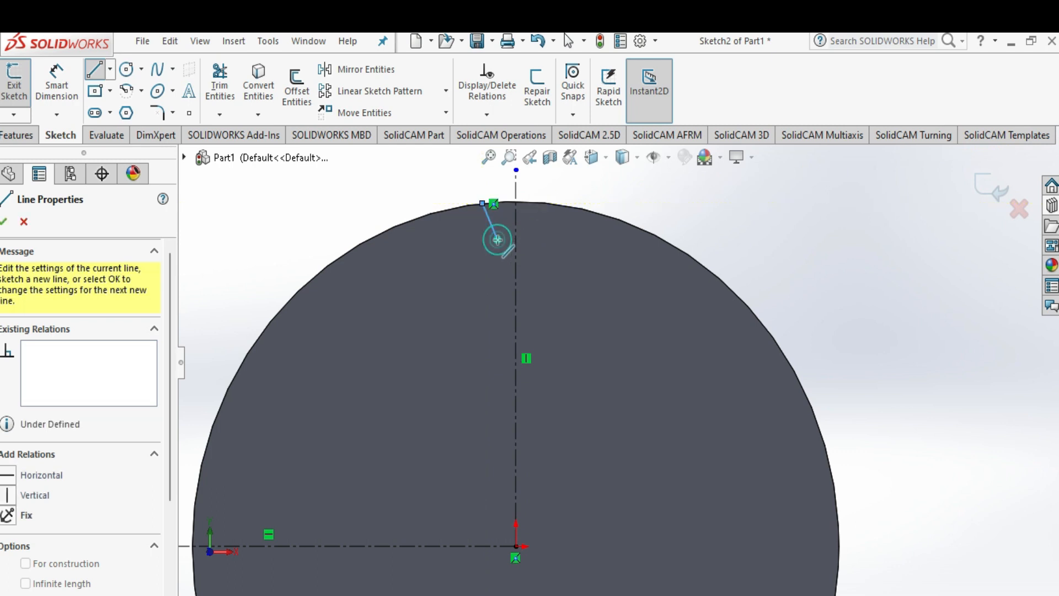
{"action": "left_click", "coordinate": [497, 239]}
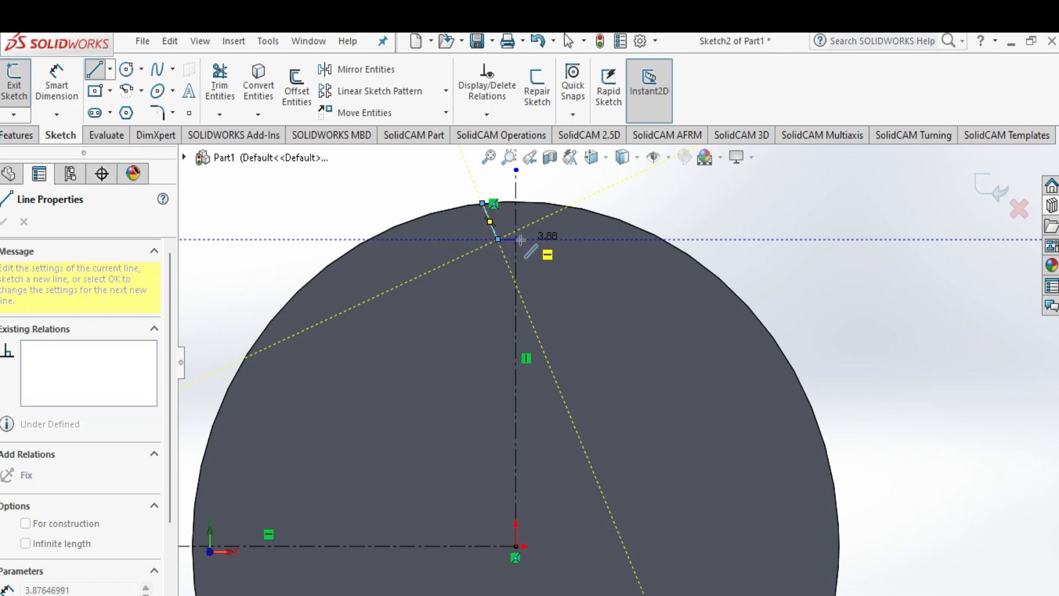
{"action": "scroll", "coordinate": [514, 240], "scroll_direction": "down", "scroll_amount": 5}
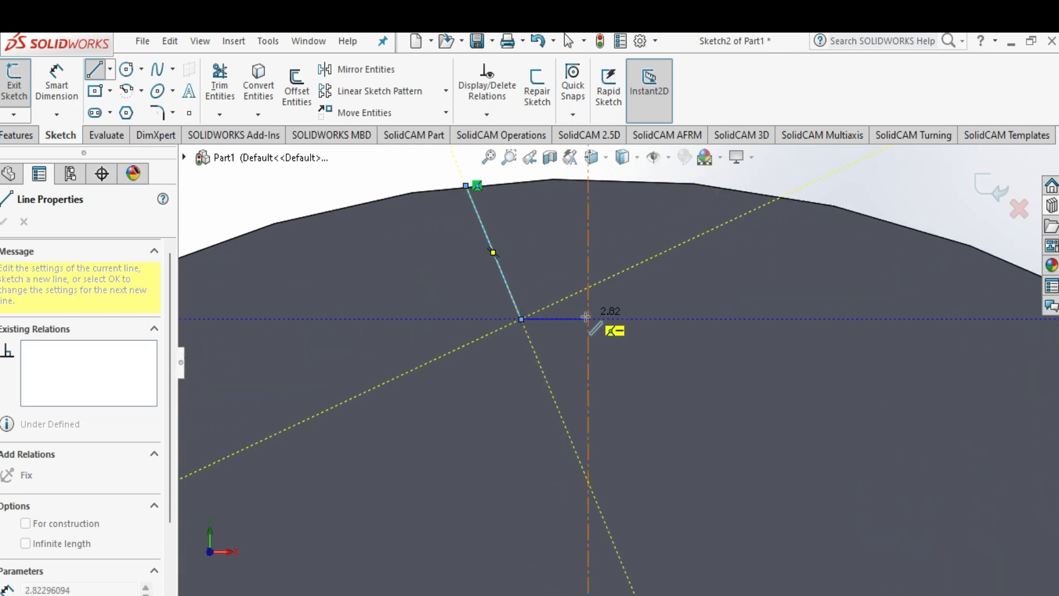
{"action": "left_click", "coordinate": [588, 320]}
{"action": "key", "text": "Escape"}
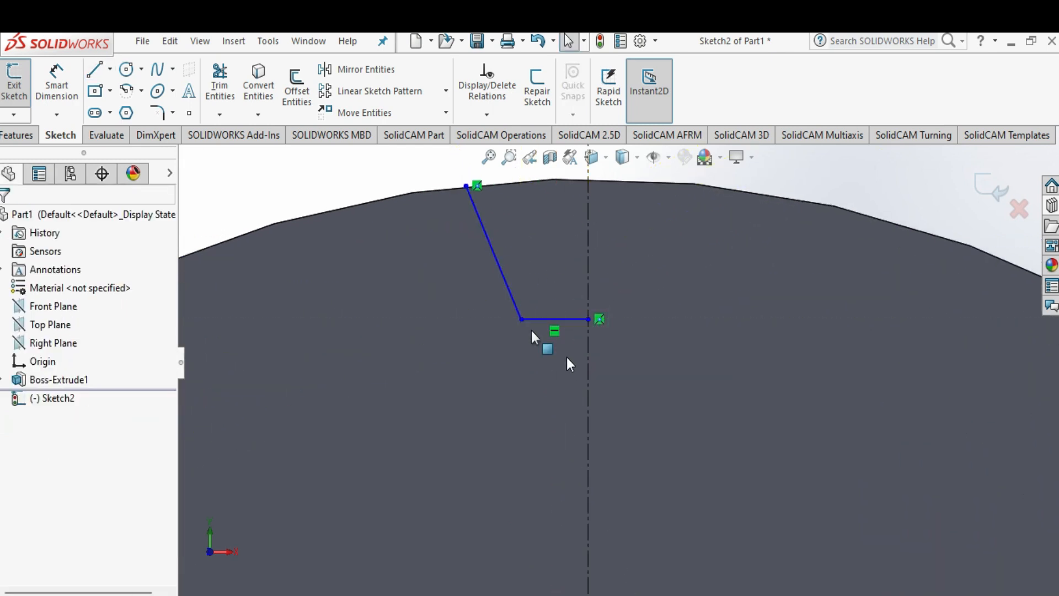
Dimension the slanted line's upper endpoint at 4 mm from the vertical centerline
{"action": "left_click", "coordinate": [56, 84]}
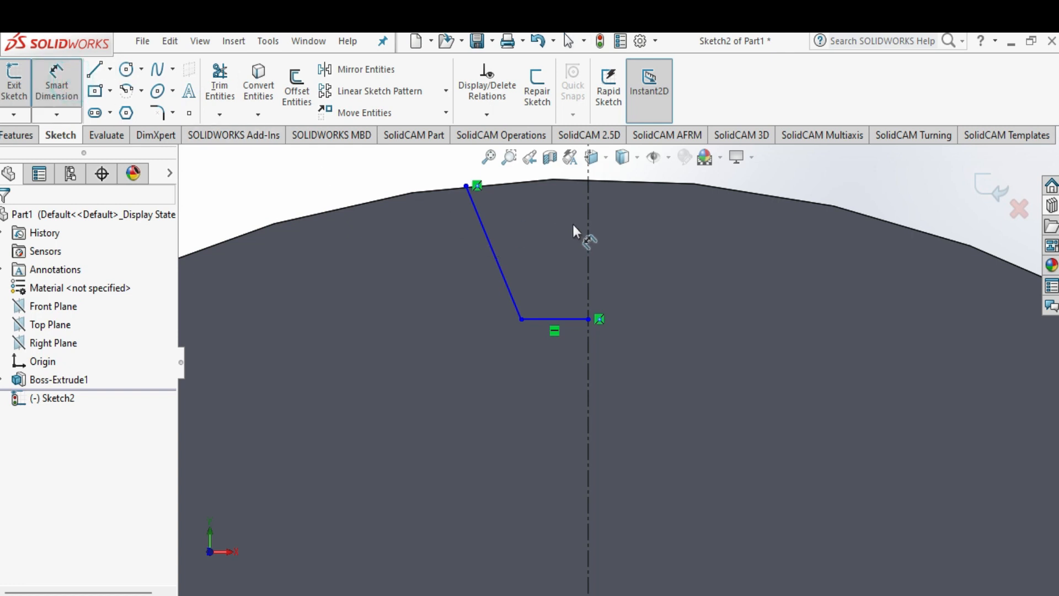
{"action": "left_click", "coordinate": [588, 224]}
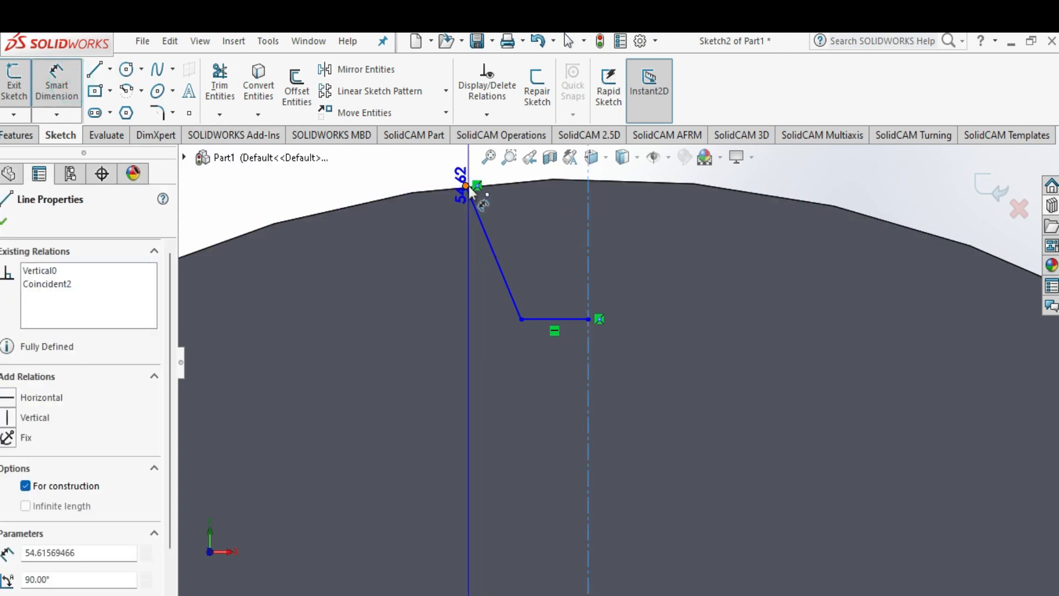
{"action": "left_click", "coordinate": [467, 186]}
{"action": "key", "text": "z"}
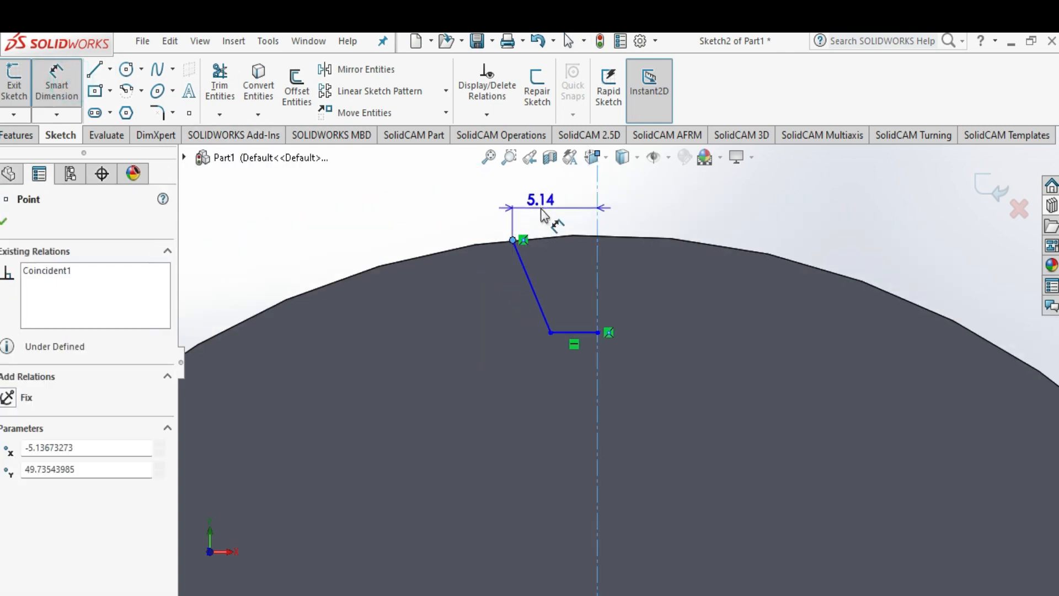
{"action": "left_click", "coordinate": [541, 214]}
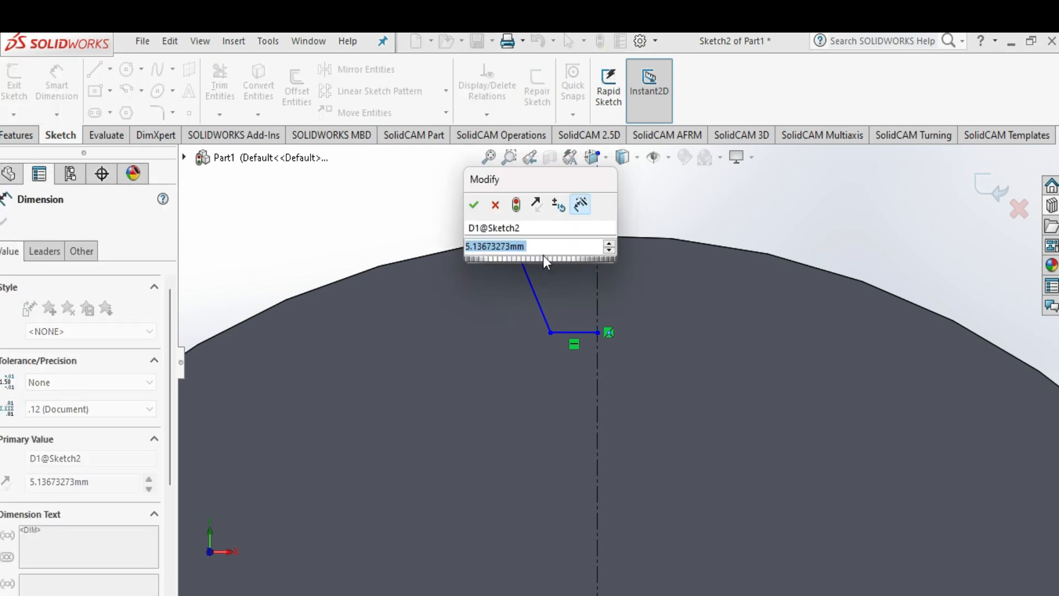
{"action": "type", "text": "4"}
{"action": "key", "text": "Return"}
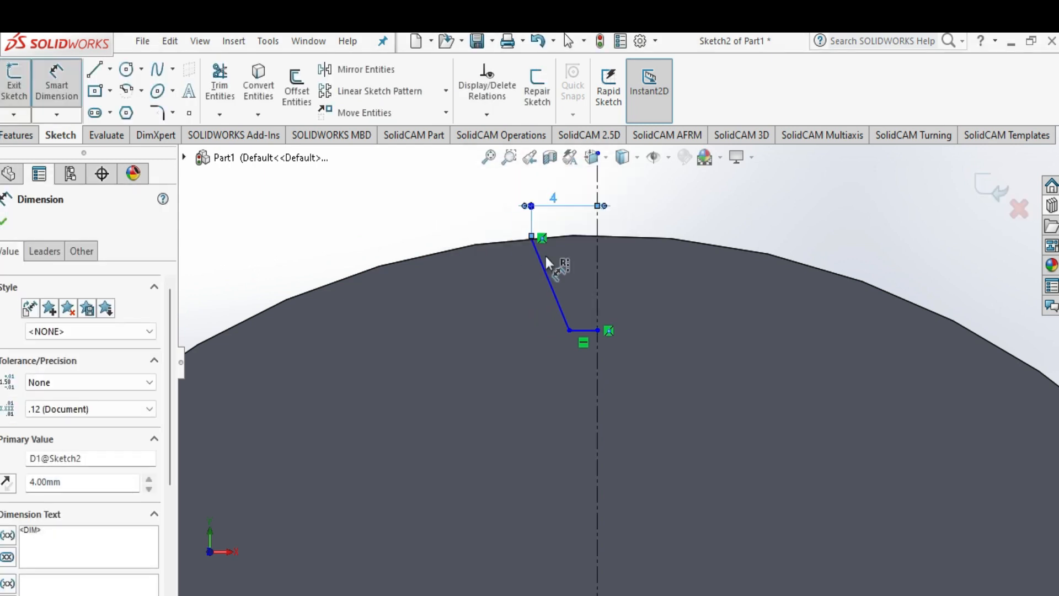
{"action": "key", "text": "Escape"}
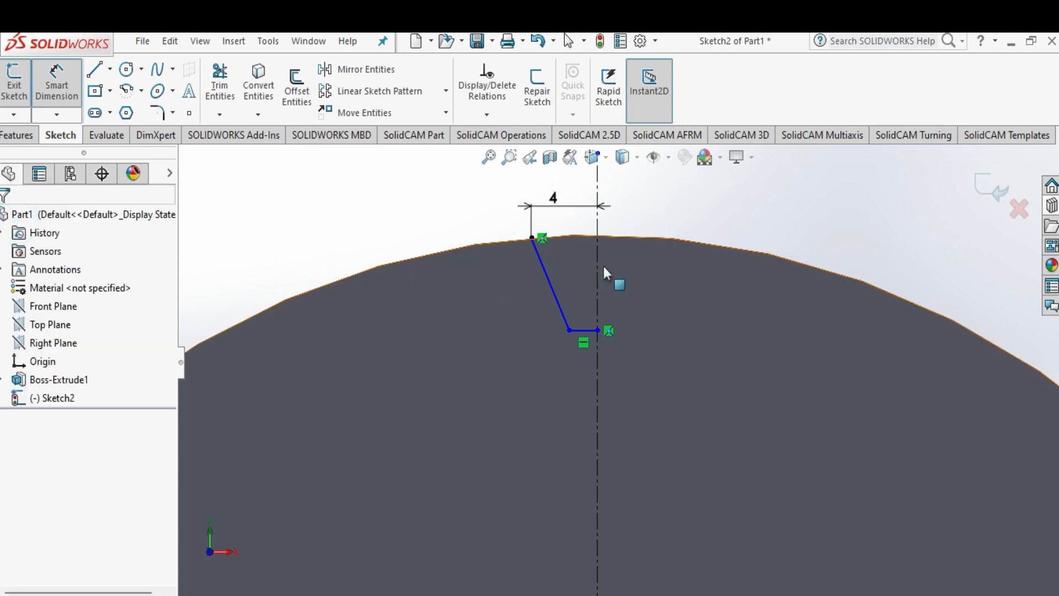
Convert the disc's outer circular edge into a sketch entity
{"action": "scroll", "coordinate": [604, 266], "scroll_direction": "down", "scroll_amount": 6}
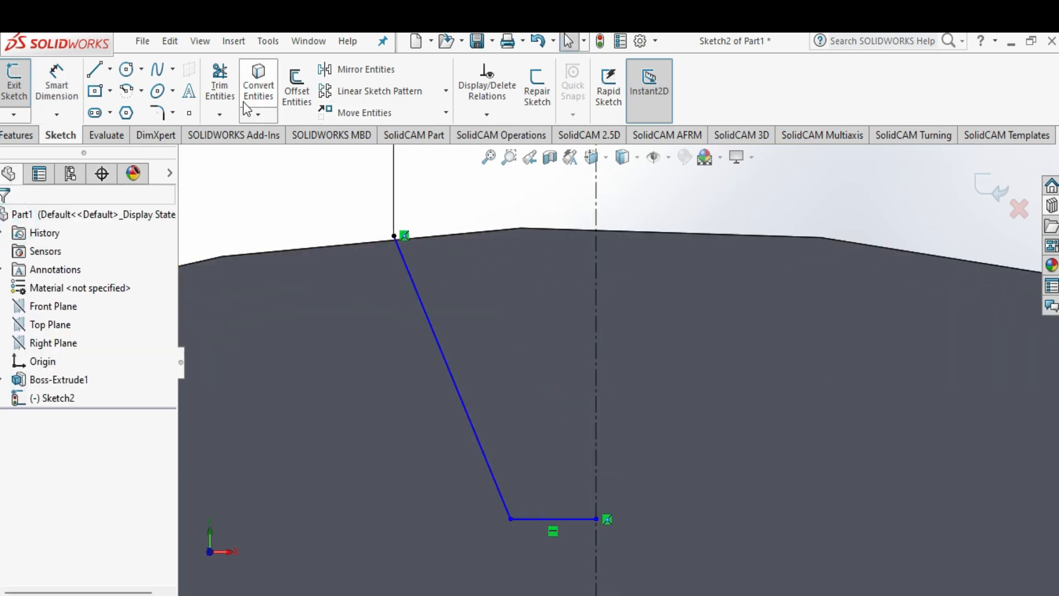
{"action": "left_click", "coordinate": [259, 90]}
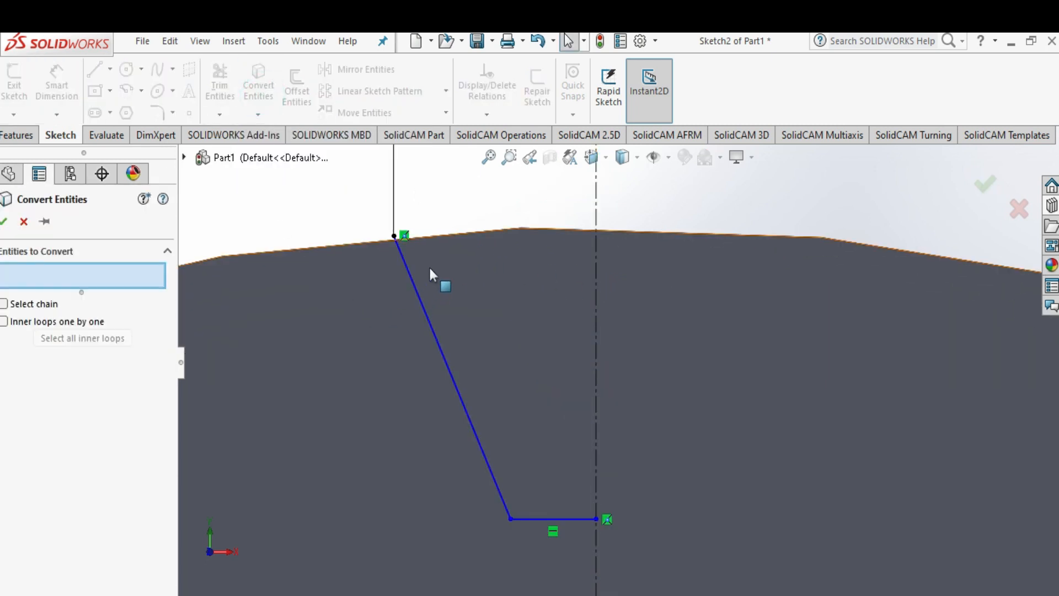
{"action": "left_click", "coordinate": [436, 234]}
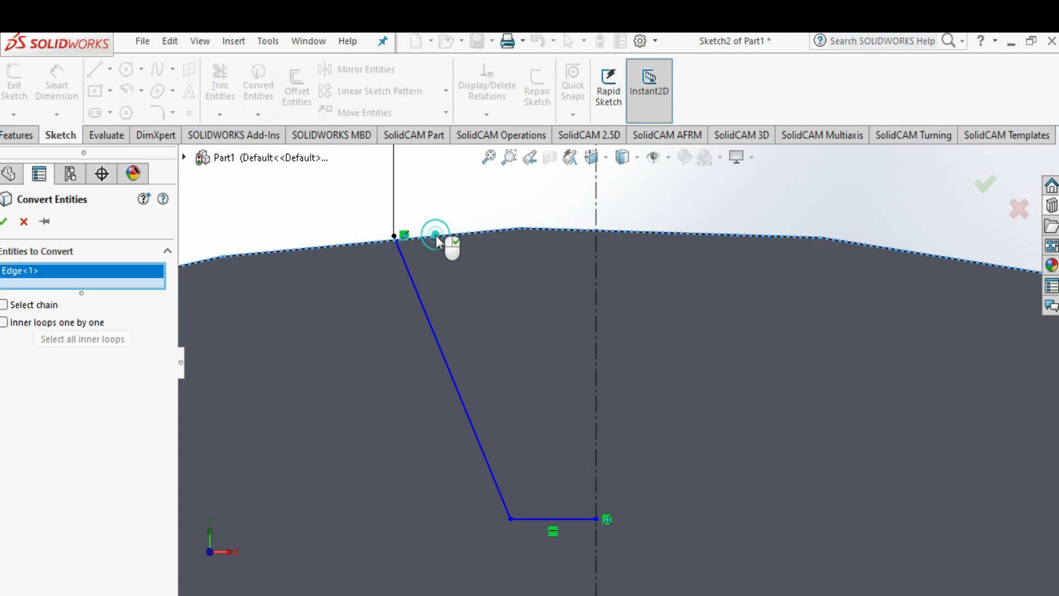
{"action": "left_click", "coordinate": [4, 223]}
Draw a vertical line along the centerline from the converted circle down to the end of the short horizontal line
{"action": "scroll", "coordinate": [468, 262], "scroll_direction": "down", "scroll_amount": 3}
{"action": "scroll", "coordinate": [498, 306], "scroll_direction": "up", "scroll_amount": 3}
{"action": "scroll", "coordinate": [587, 377], "scroll_direction": "up", "scroll_amount": 2}
{"action": "scroll", "coordinate": [768, 522], "scroll_direction": "down", "scroll_amount": 2}
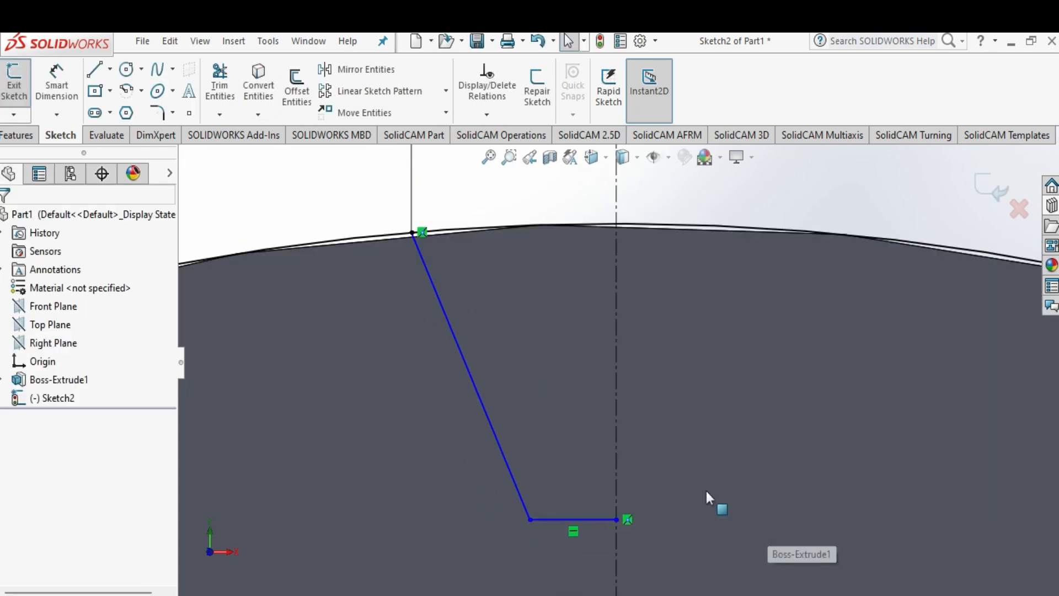
{"action": "left_click", "coordinate": [94, 69]}
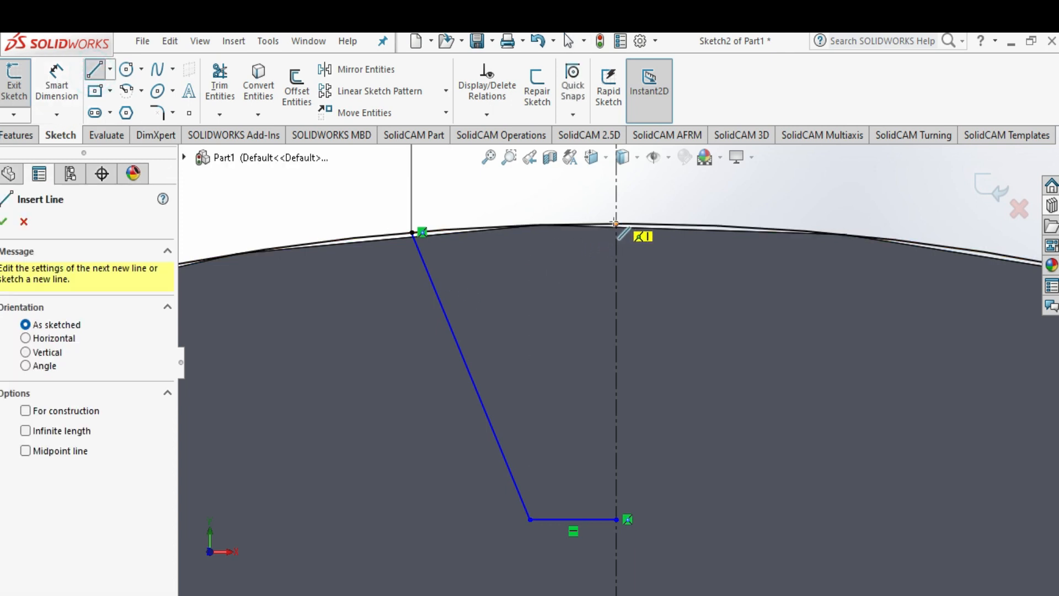
{"action": "left_click", "coordinate": [616, 224]}
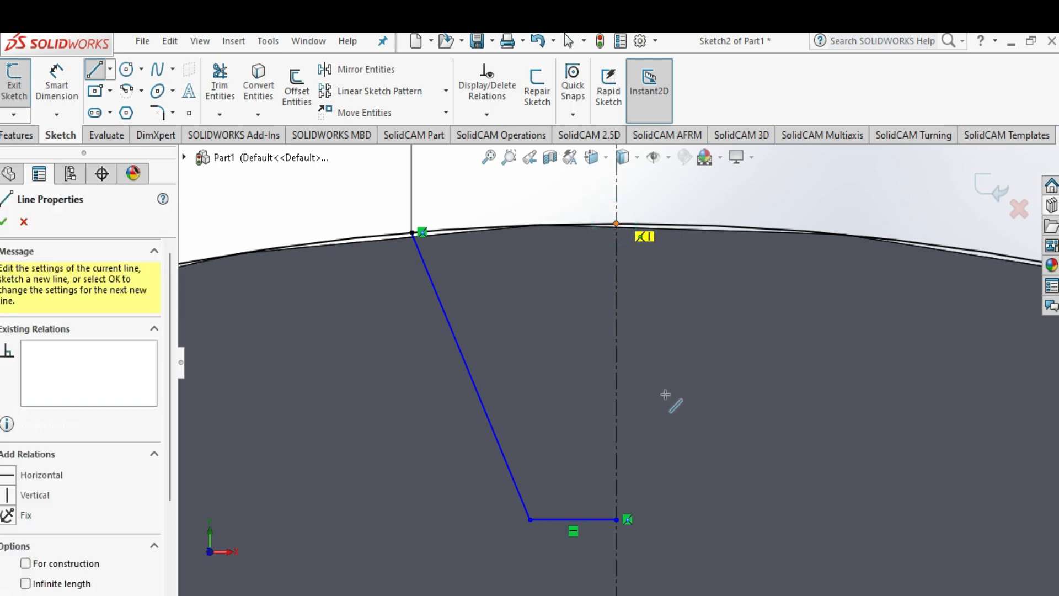
{"action": "left_click", "coordinate": [616, 519]}
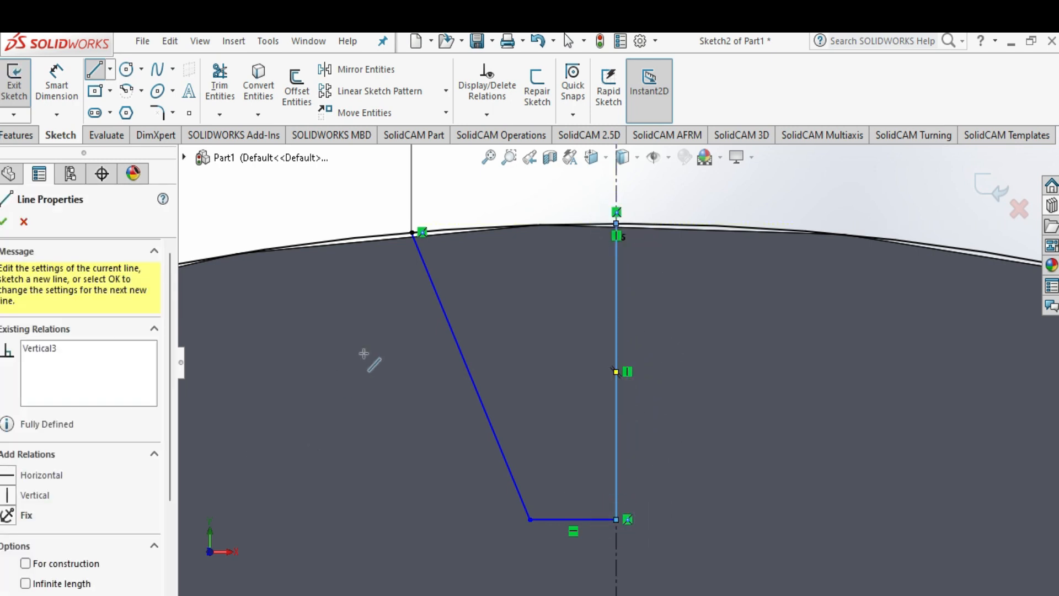
{"action": "key", "text": "Escape"}
Trim the converted circle to leave only the arc between the slanted line and the vertical line
{"action": "left_click", "coordinate": [220, 82]}
{"action": "left_click_drag", "start_coordinate": [335, 230], "coordinate": [506, 281]}
{"action": "left_click_drag", "start_coordinate": [751, 344], "coordinate": [817, 210]}
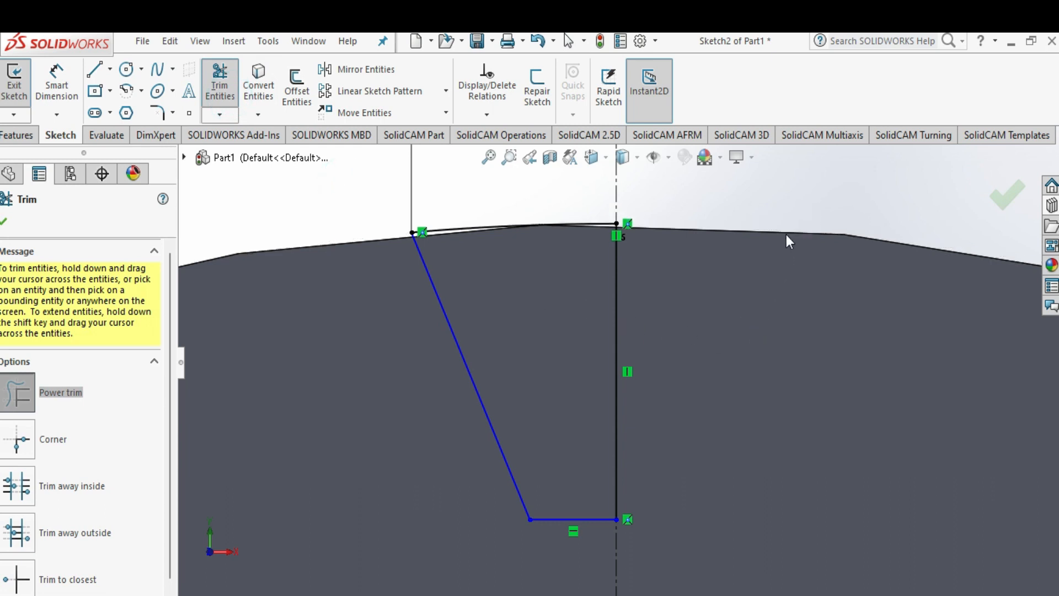
{"action": "left_click", "coordinate": [7, 221]}
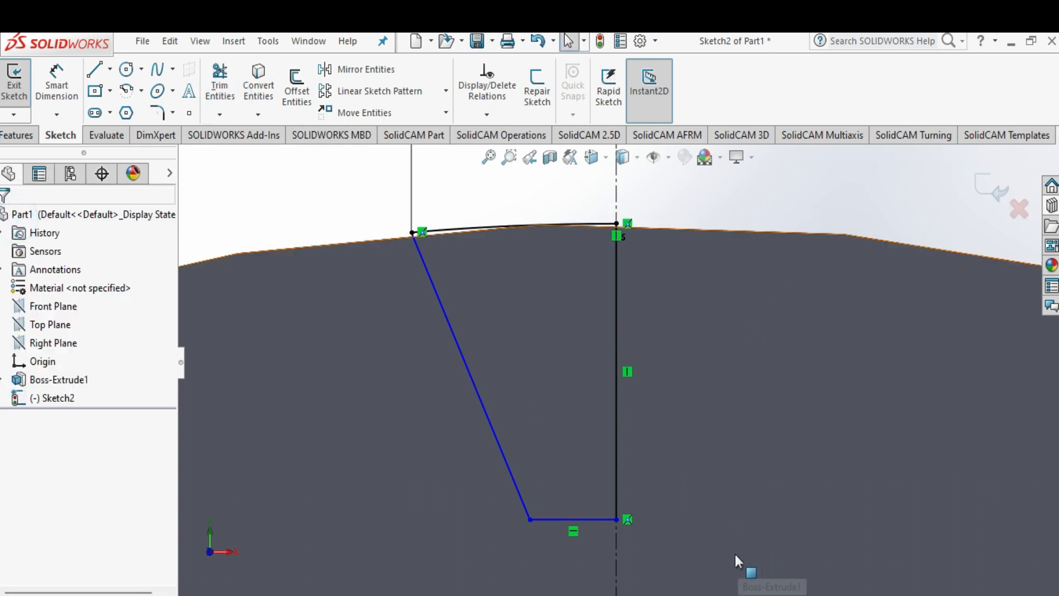
{"action": "scroll", "coordinate": [733, 552], "scroll_direction": "up", "scroll_amount": 2}
{"action": "scroll", "coordinate": [700, 518], "scroll_direction": "down", "scroll_amount": 3}
{"action": "scroll", "coordinate": [562, 413], "scroll_direction": "up", "scroll_amount": 2}
{"action": "scroll", "coordinate": [419, 177], "scroll_direction": "down", "scroll_amount": 8}
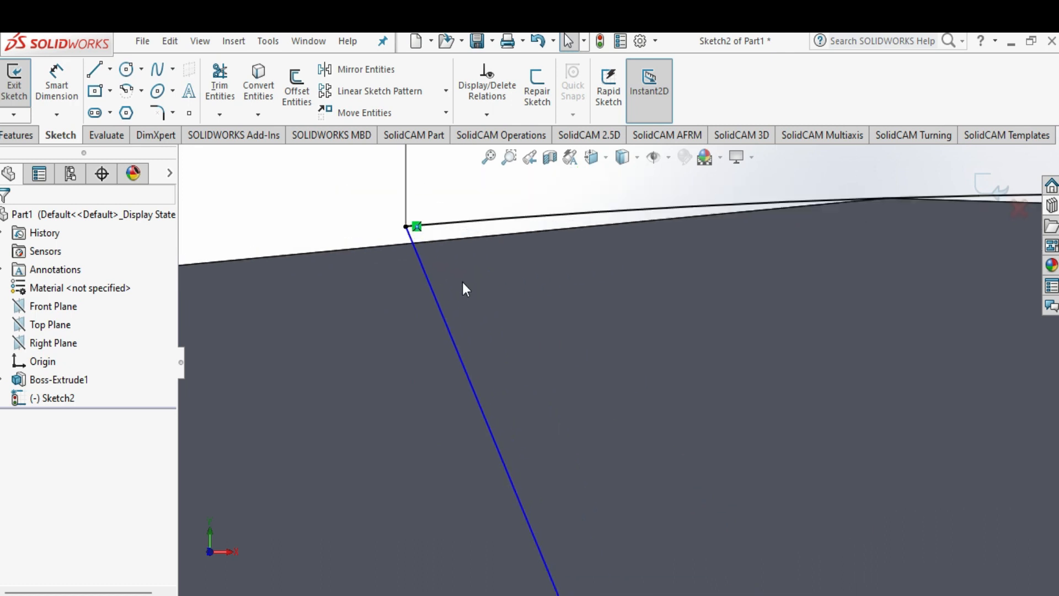
Mirror the top arc, the slanted line and the short horizontal line about the vertical line to complete the notch profile
{"action": "scroll", "coordinate": [517, 309], "scroll_direction": "up", "scroll_amount": 5}
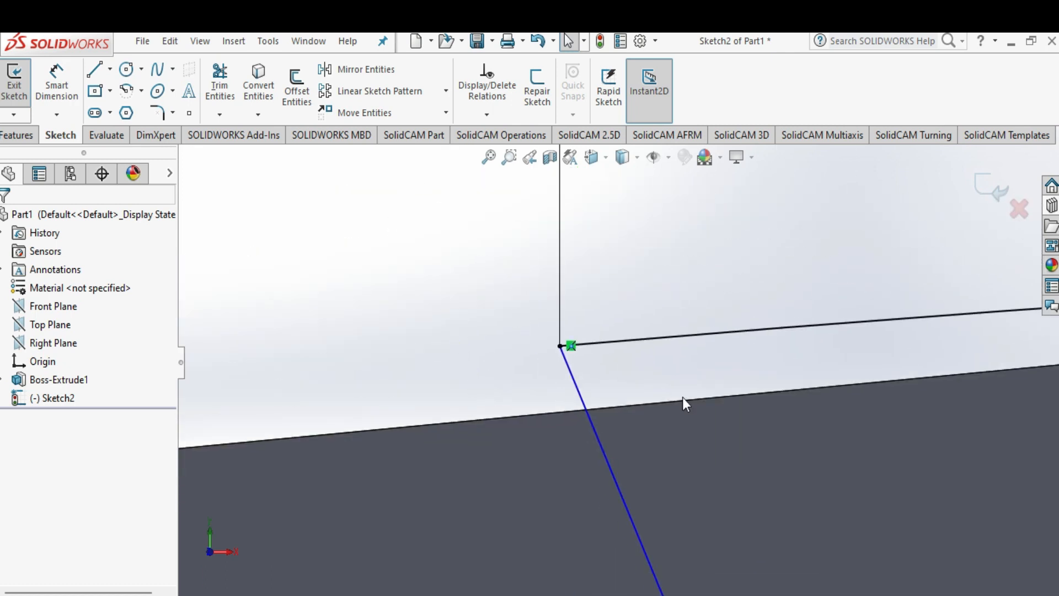
{"action": "scroll", "coordinate": [932, 471], "scroll_direction": "down", "scroll_amount": 1}
{"action": "scroll", "coordinate": [927, 485], "scroll_direction": "up", "scroll_amount": 4}
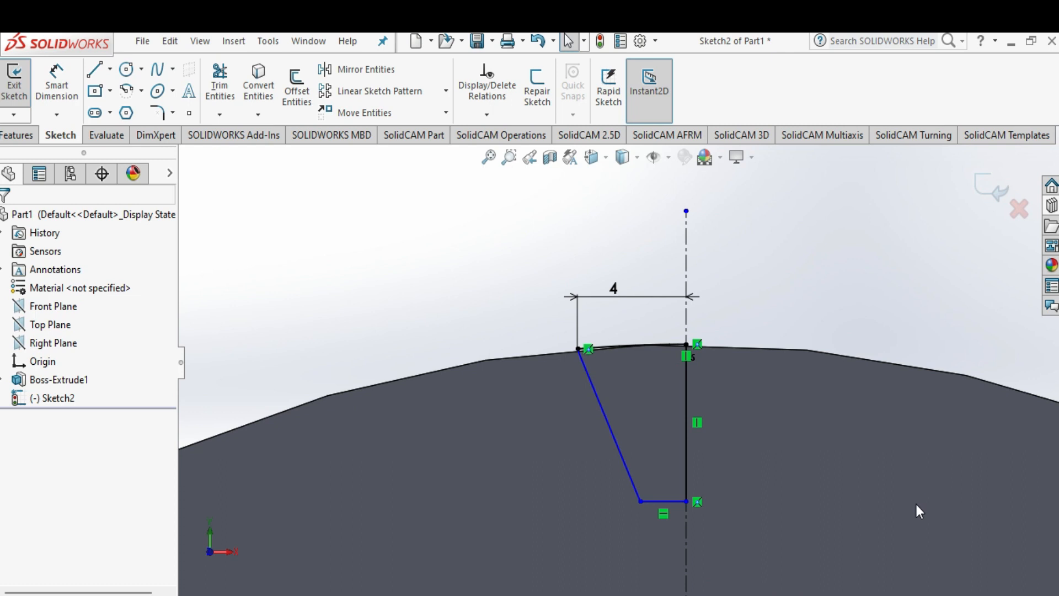
{"action": "scroll", "coordinate": [915, 504], "scroll_direction": "down", "scroll_amount": 2}
{"action": "scroll", "coordinate": [514, 372], "scroll_direction": "down", "scroll_amount": 1}
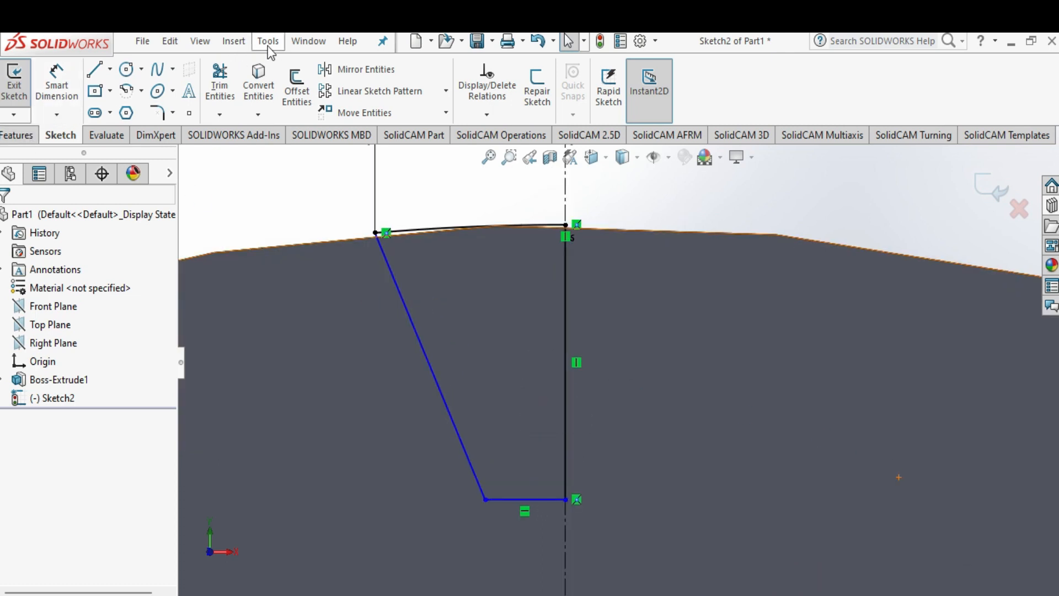
{"action": "left_click", "coordinate": [380, 70]}
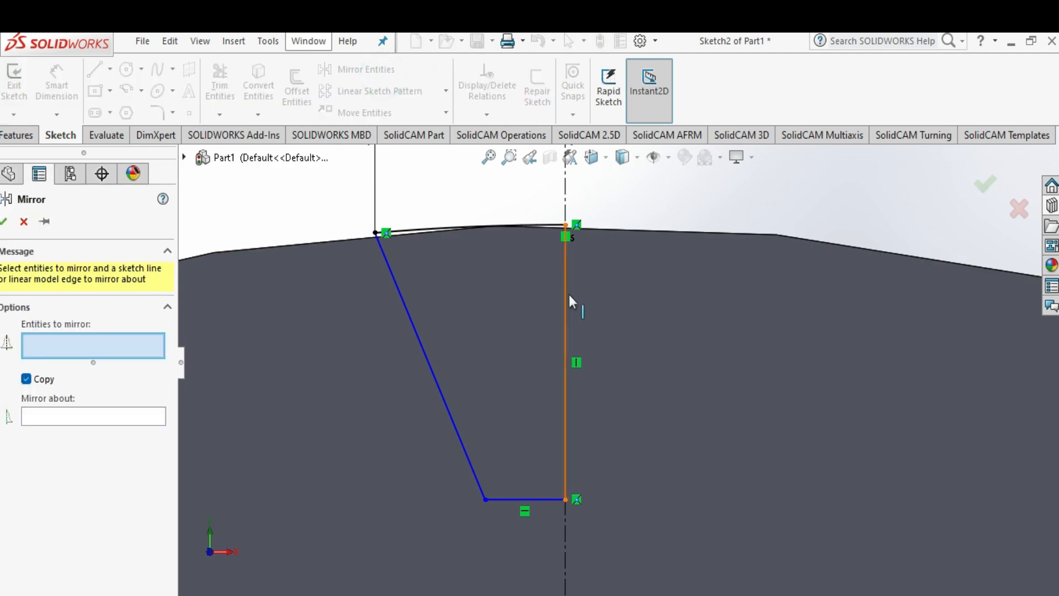
{"action": "left_click", "coordinate": [525, 226]}
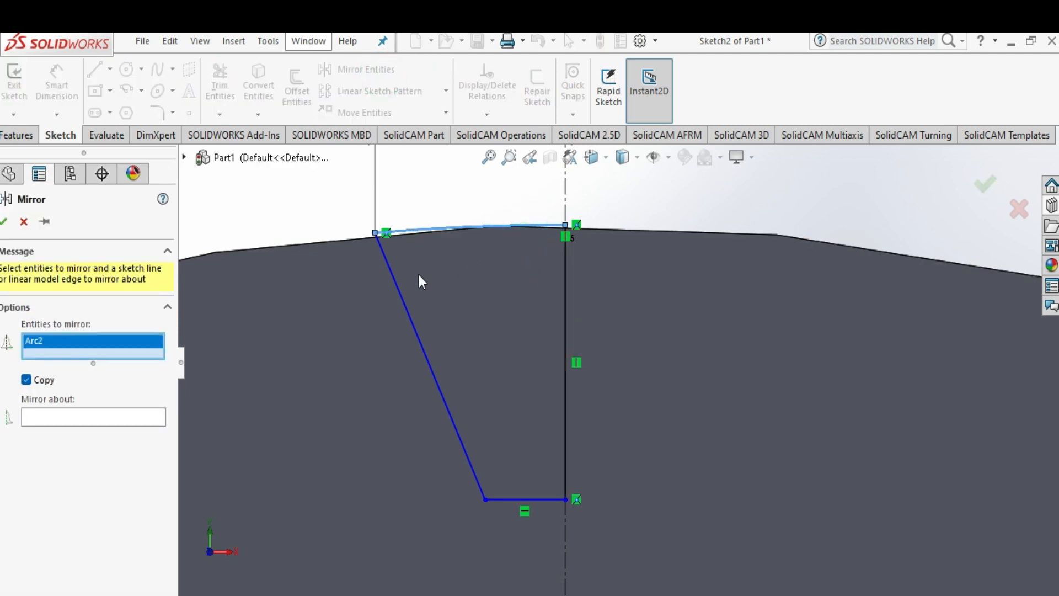
{"action": "left_click", "coordinate": [403, 297]}
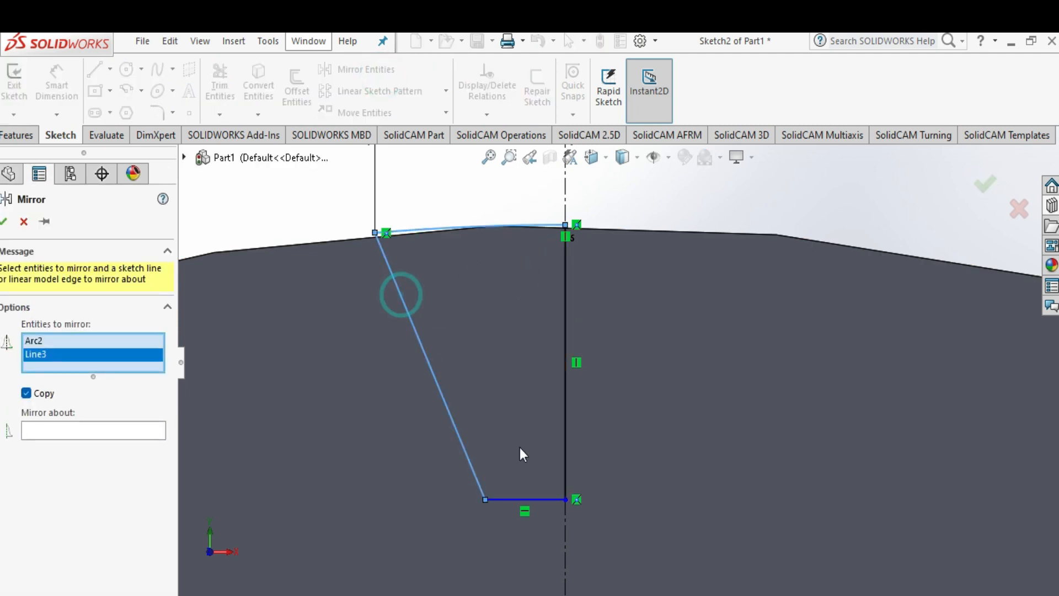
{"action": "left_click", "coordinate": [550, 499]}
{"action": "left_click", "coordinate": [110, 444]}
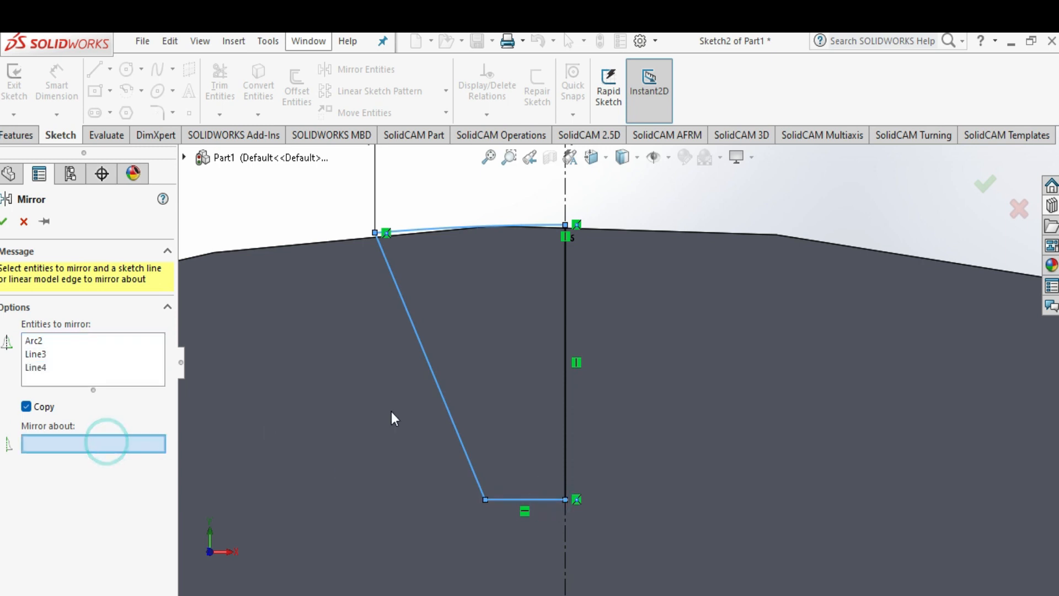
{"action": "left_click", "coordinate": [565, 406]}
{"action": "left_click", "coordinate": [4, 223]}
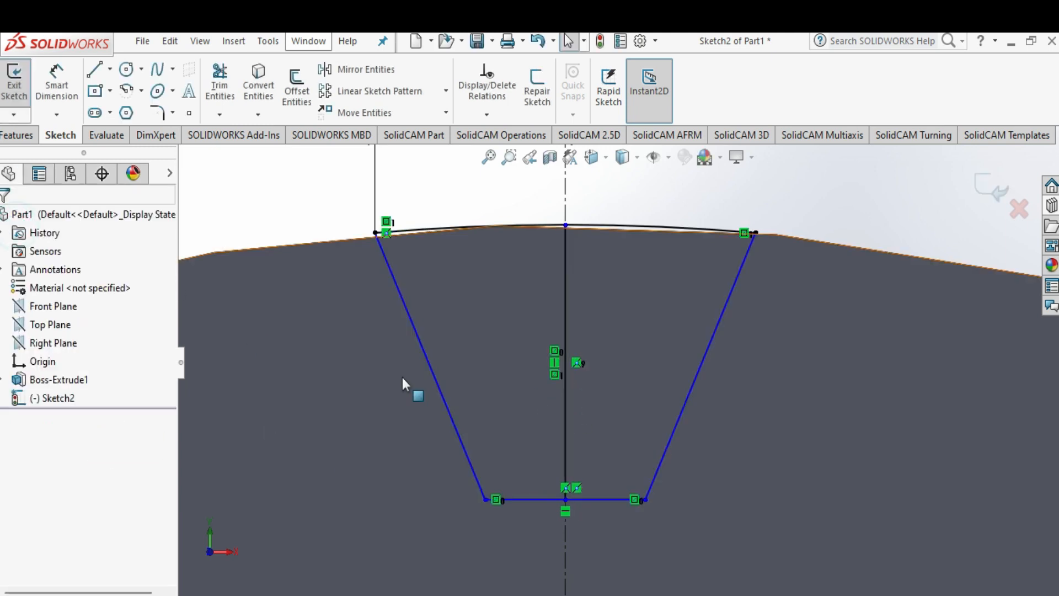
Trim away the vertical line inside the tapered notch profile
{"action": "scroll", "coordinate": [609, 421], "scroll_direction": "up", "scroll_amount": 2}
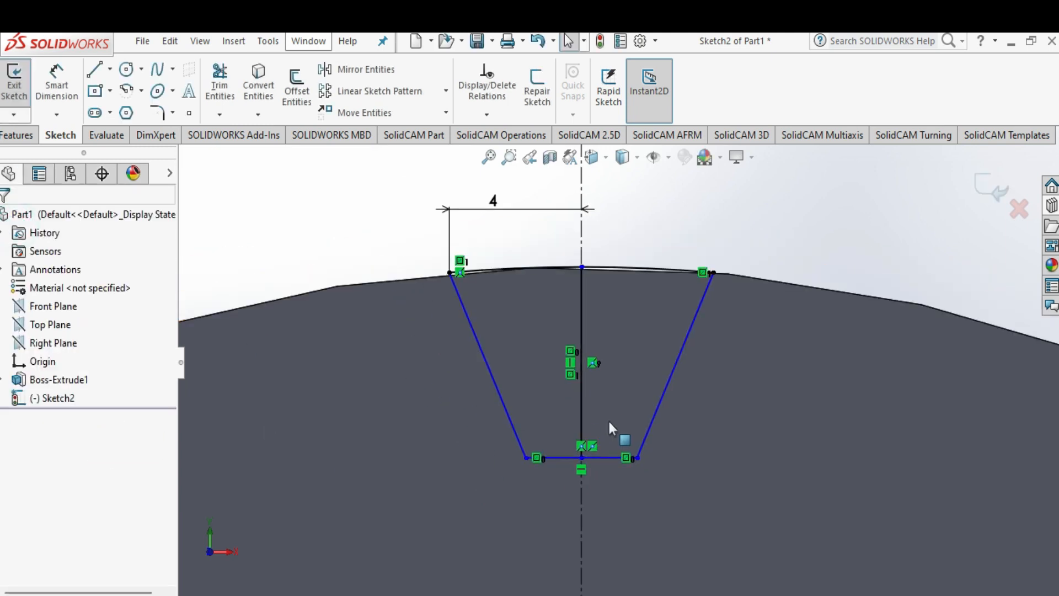
{"action": "left_click", "coordinate": [221, 98]}
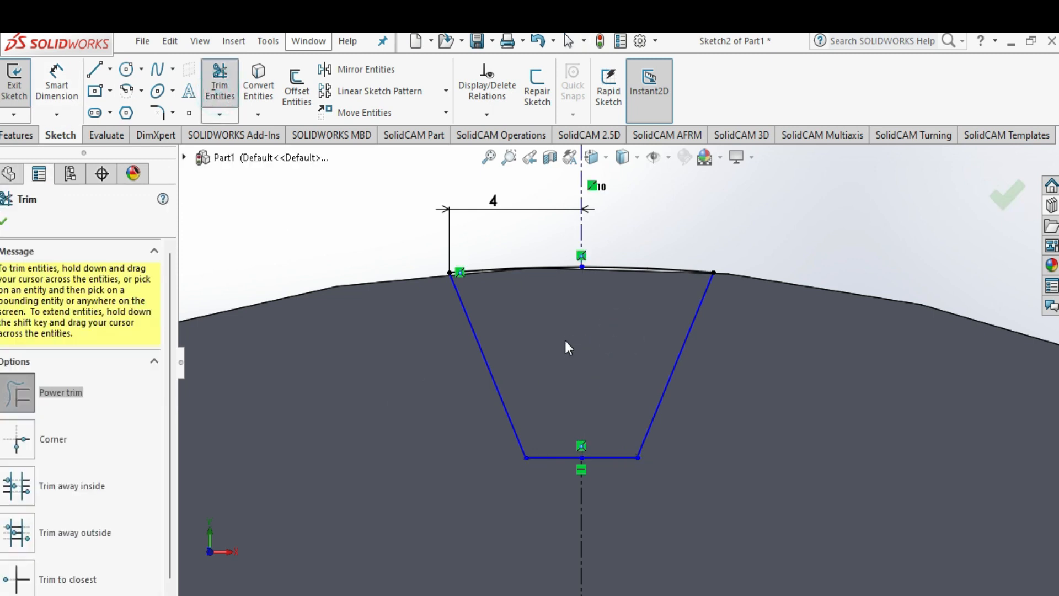
{"action": "left_click", "coordinate": [5, 223]}
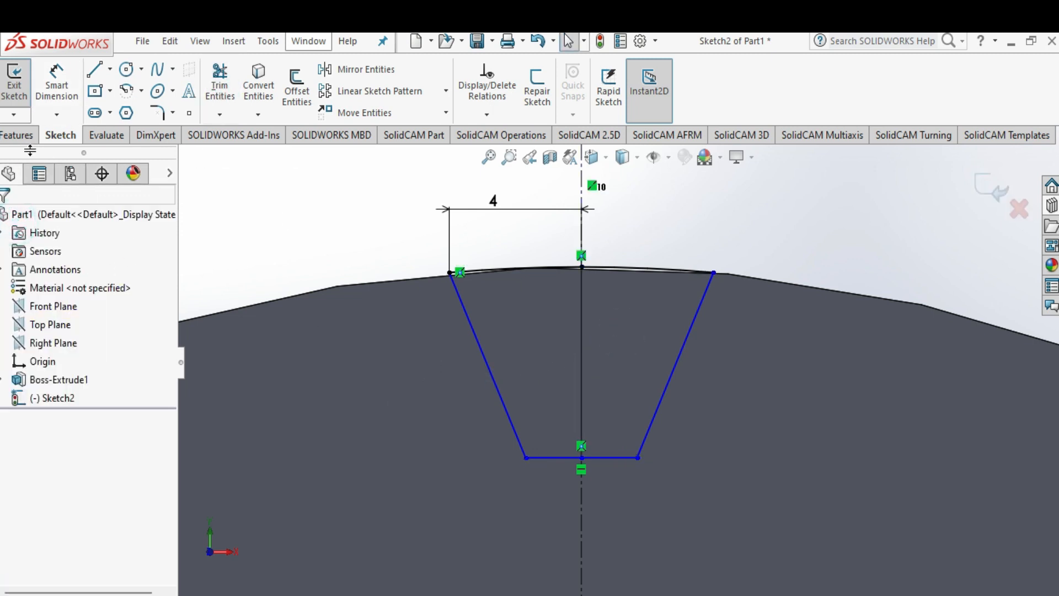
Cut-extrude the tapered notch profile through the disc with a blind depth of 20 mm
{"action": "left_click", "coordinate": [18, 134]}
{"action": "left_click", "coordinate": [241, 105]}
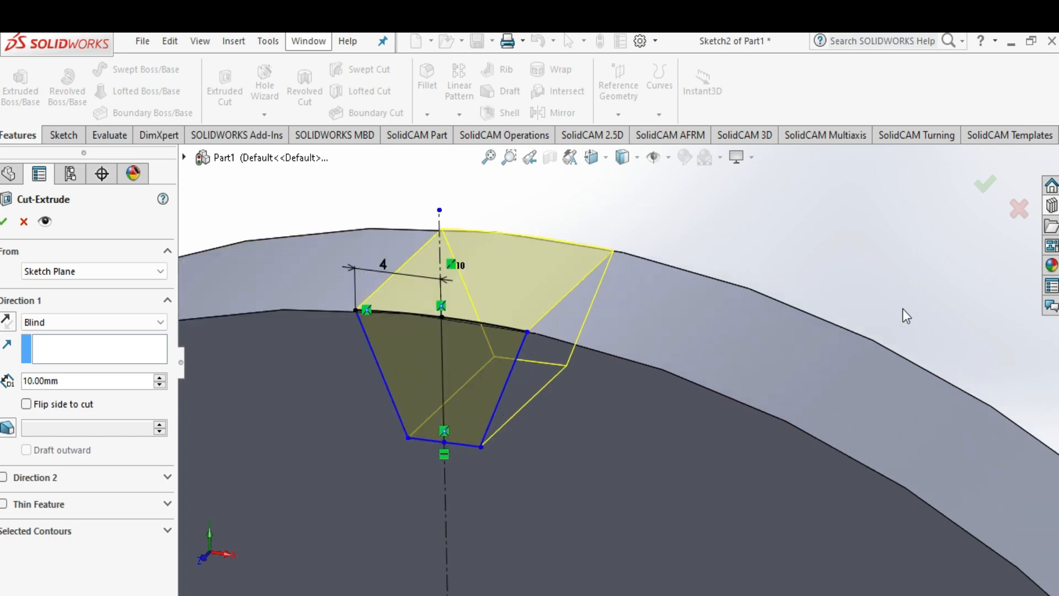
{"action": "left_click", "coordinate": [159, 378]}
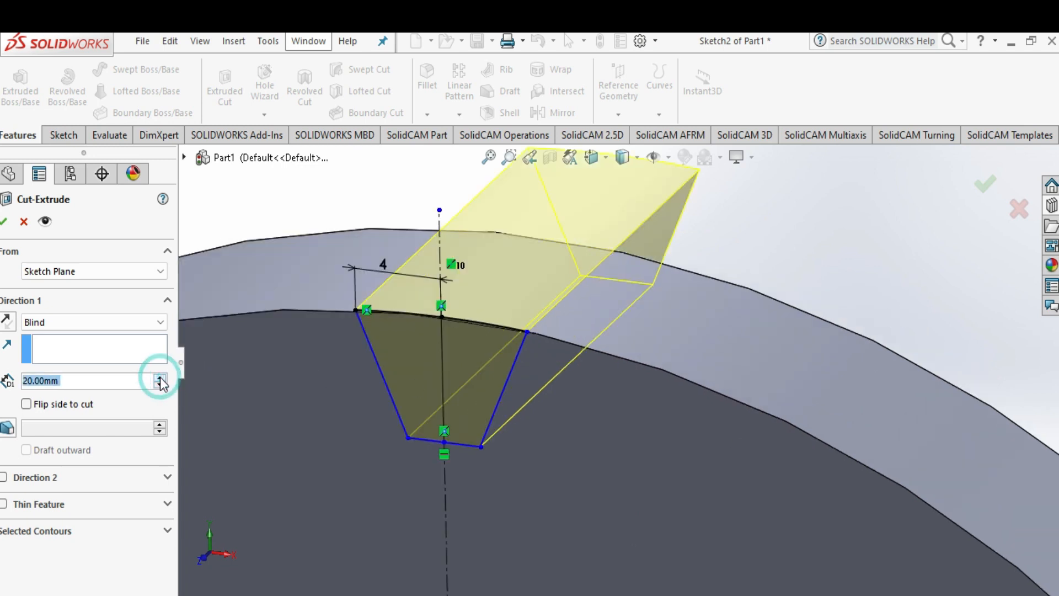
{"action": "left_click", "coordinate": [12, 223]}
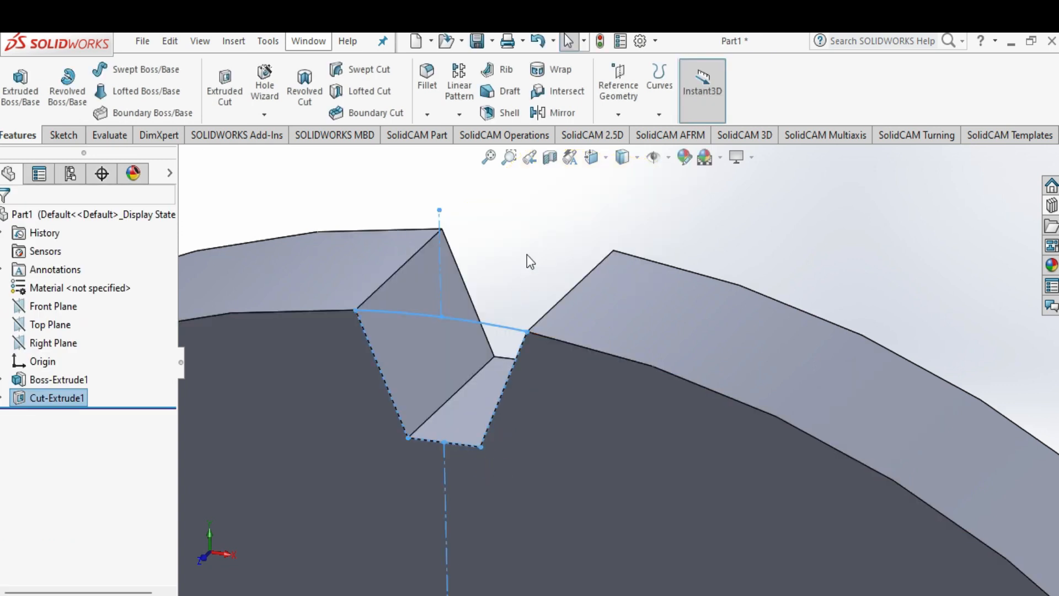
{"action": "left_click", "coordinate": [527, 245]}
Set up a circular pattern of the notch cut over 360° with equal spacing, using the disc's circular edge as the axis
{"action": "scroll", "coordinate": [585, 471], "scroll_direction": "up", "scroll_amount": 8}
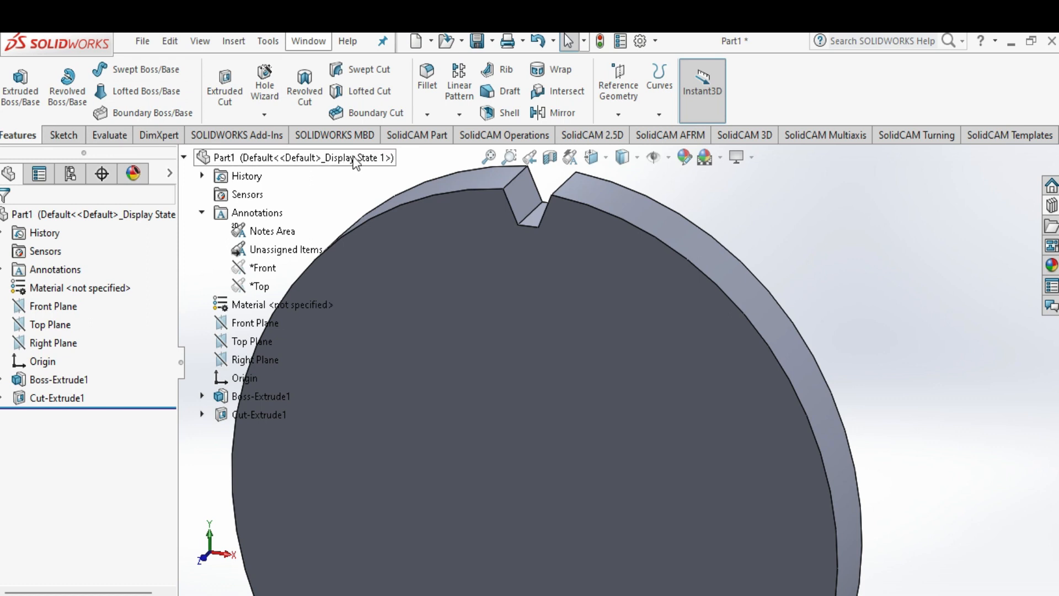
{"action": "left_click", "coordinate": [459, 115]}
{"action": "left_click", "coordinate": [485, 153]}
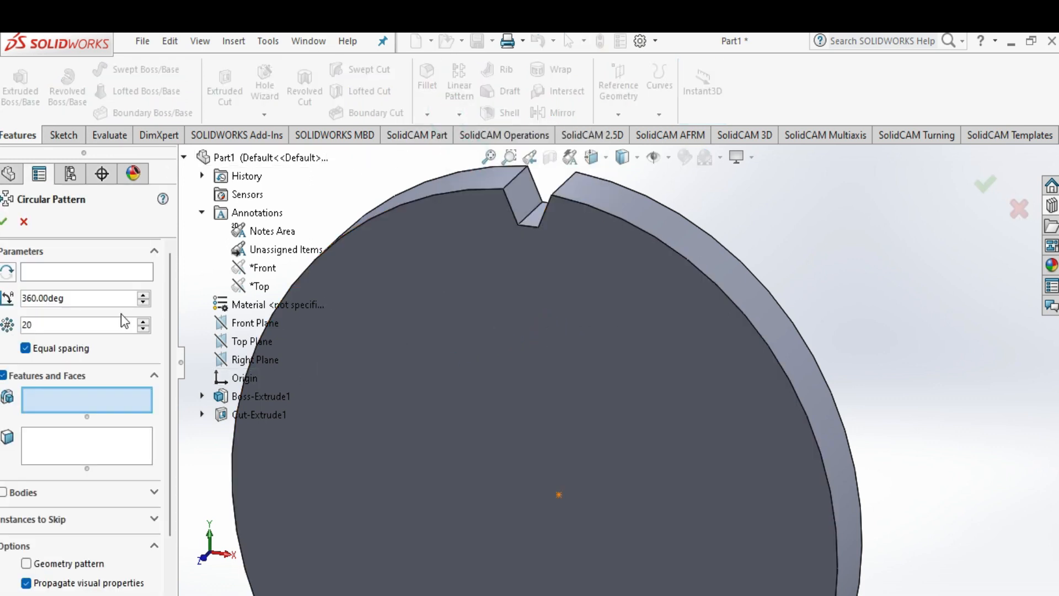
{"action": "left_click", "coordinate": [114, 274]}
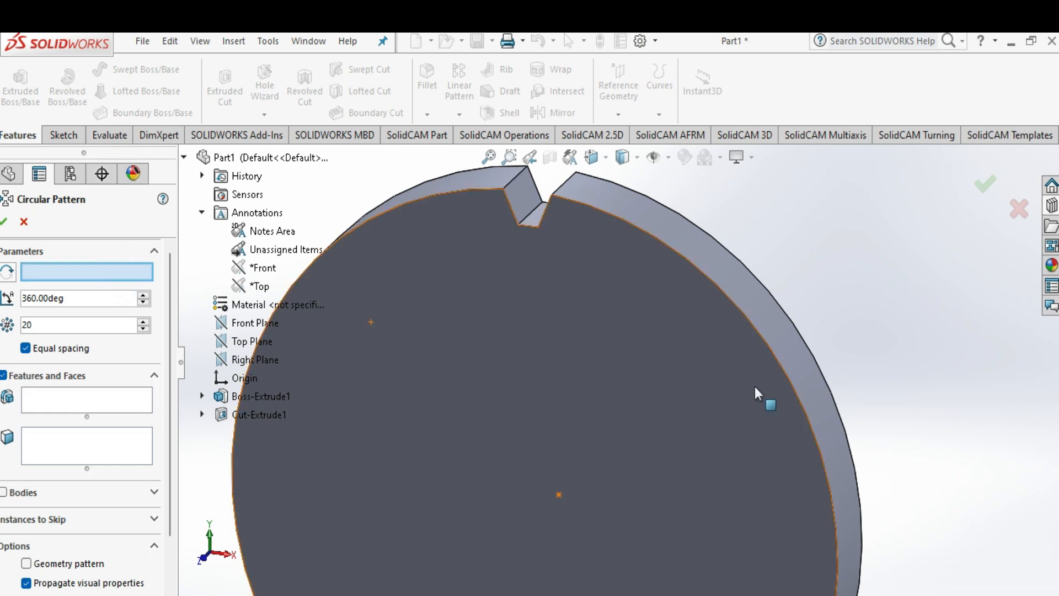
{"action": "left_click", "coordinate": [787, 385]}
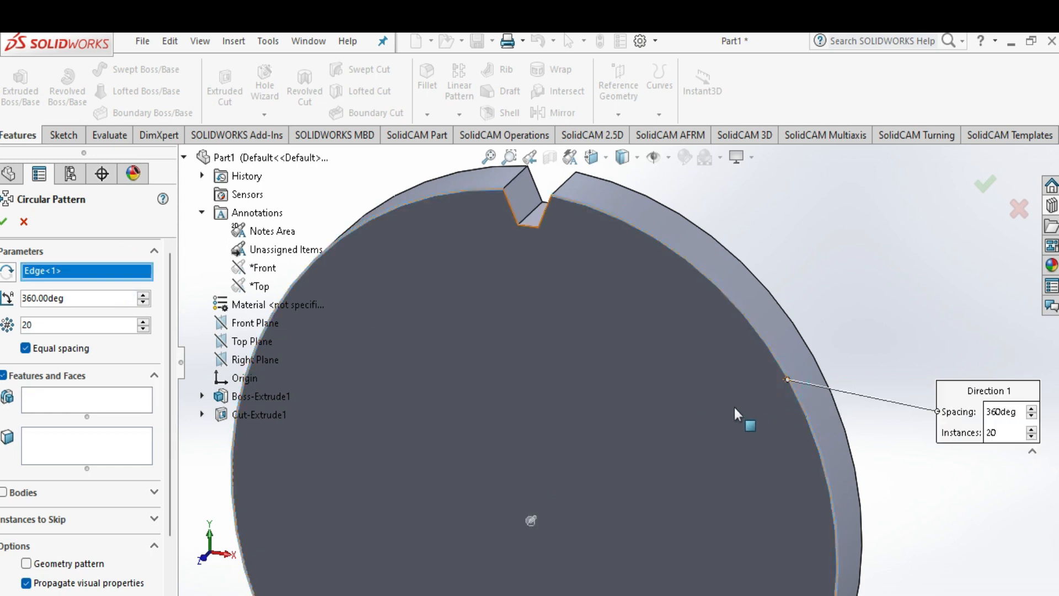
{"action": "left_click", "coordinate": [91, 396]}
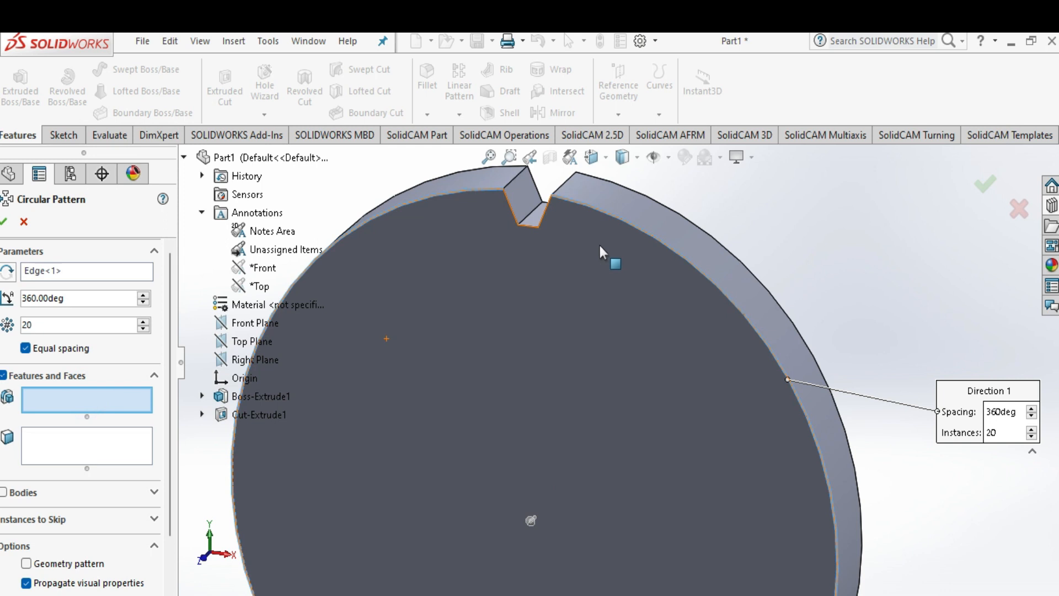
{"action": "left_click", "coordinate": [535, 221]}
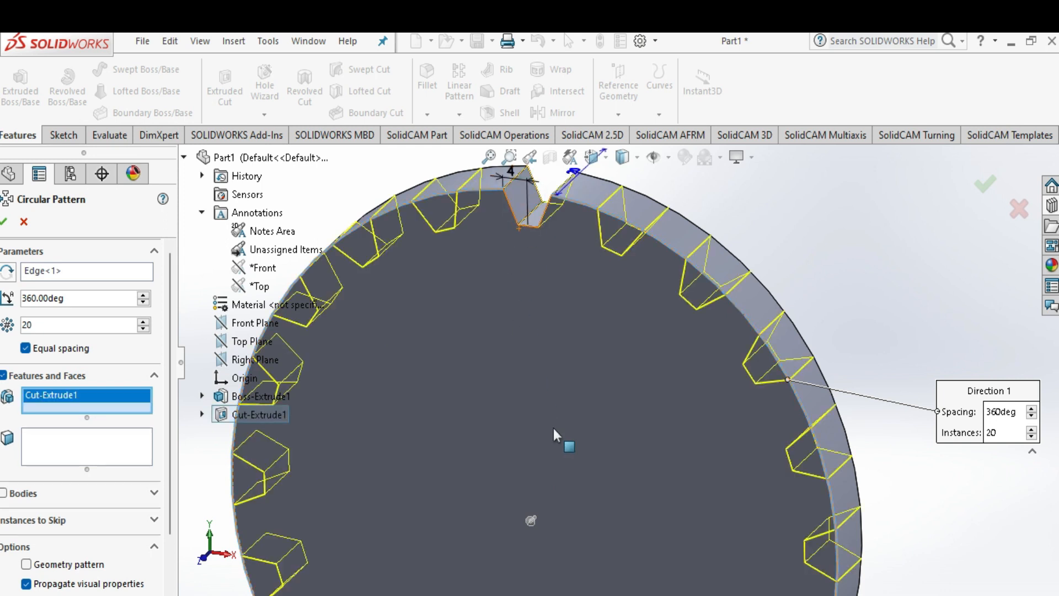
Try 30 instances for the circular pattern of notches
{"action": "scroll", "coordinate": [584, 442], "scroll_direction": "up", "scroll_amount": 3}
{"action": "left_click_drag", "start_coordinate": [39, 327], "coordinate": [2, 325]}
{"action": "type", "text": "30"}
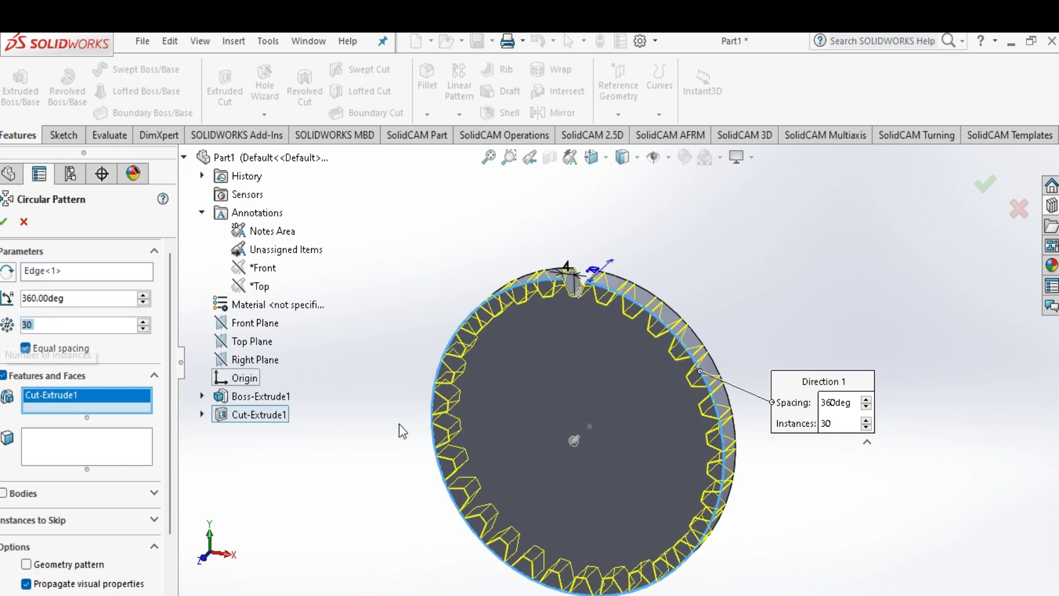
{"action": "middle_click_drag", "start_coordinate": [579, 438], "coordinate": [606, 348]}
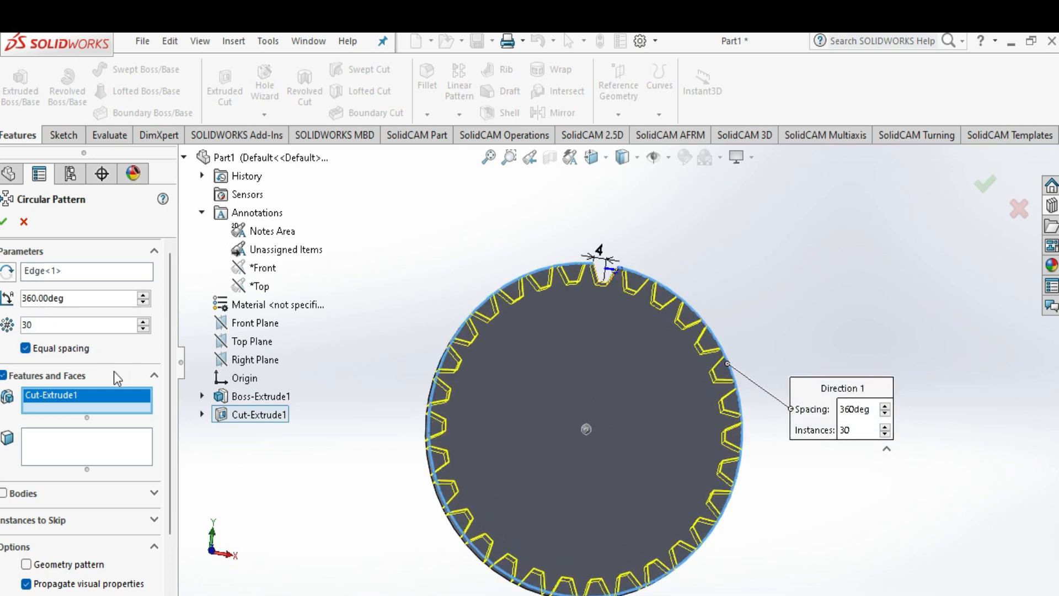
Set the number of pattern instances to 25 and complete the circular pattern
{"action": "double_click", "coordinate": [36, 324]}
{"action": "key", "text": "Return"}
{"action": "scroll", "coordinate": [586, 425], "scroll_direction": "down", "scroll_amount": 3}
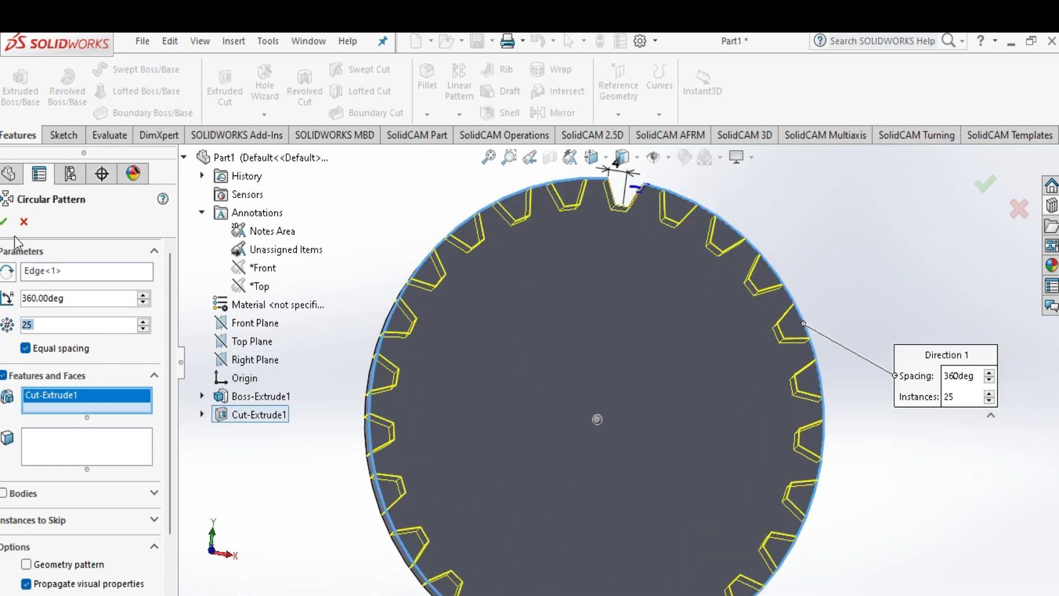
{"action": "left_click", "coordinate": [469, 466]}
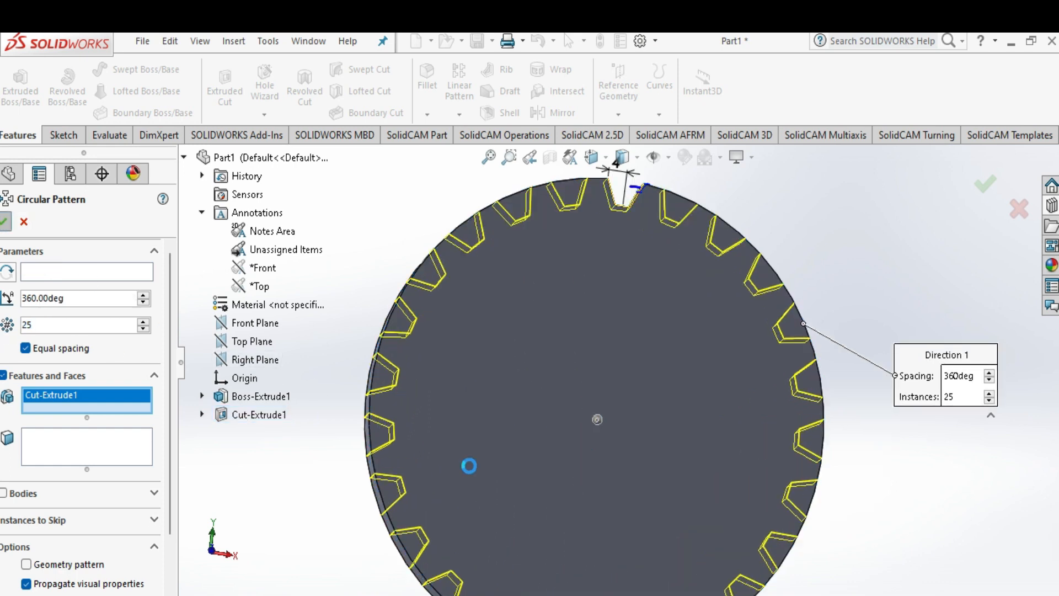
{"action": "left_click", "coordinate": [349, 541]}
Start a sketch on the gear's flat face and view it straight on
{"action": "scroll", "coordinate": [521, 492], "scroll_direction": "up", "scroll_amount": 2}
{"action": "middle_click_drag", "start_coordinate": [524, 492], "coordinate": [591, 411]}
{"action": "middle_click_drag", "start_coordinate": [721, 436], "coordinate": [654, 413]}
{"action": "left_click", "coordinate": [606, 396]}
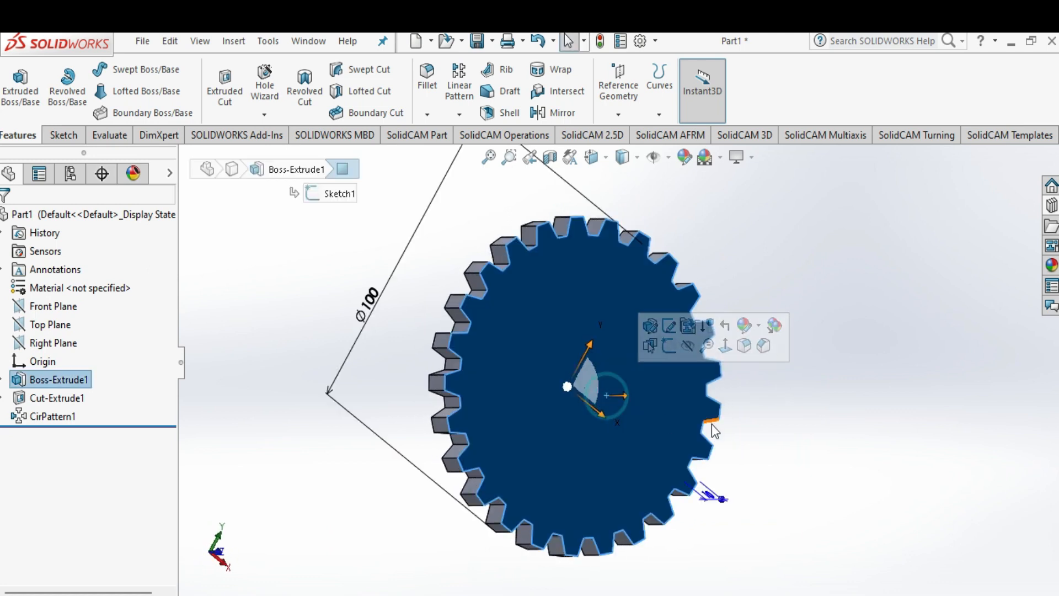
{"action": "left_click", "coordinate": [669, 345]}
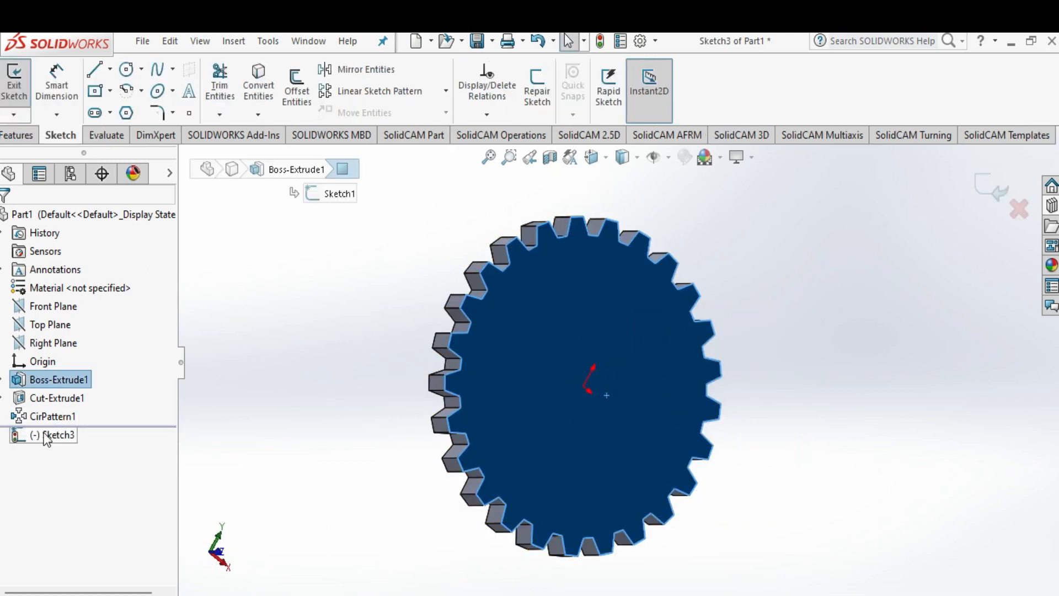
{"action": "right_click", "coordinate": [36, 431]}
{"action": "left_click", "coordinate": [71, 384]}
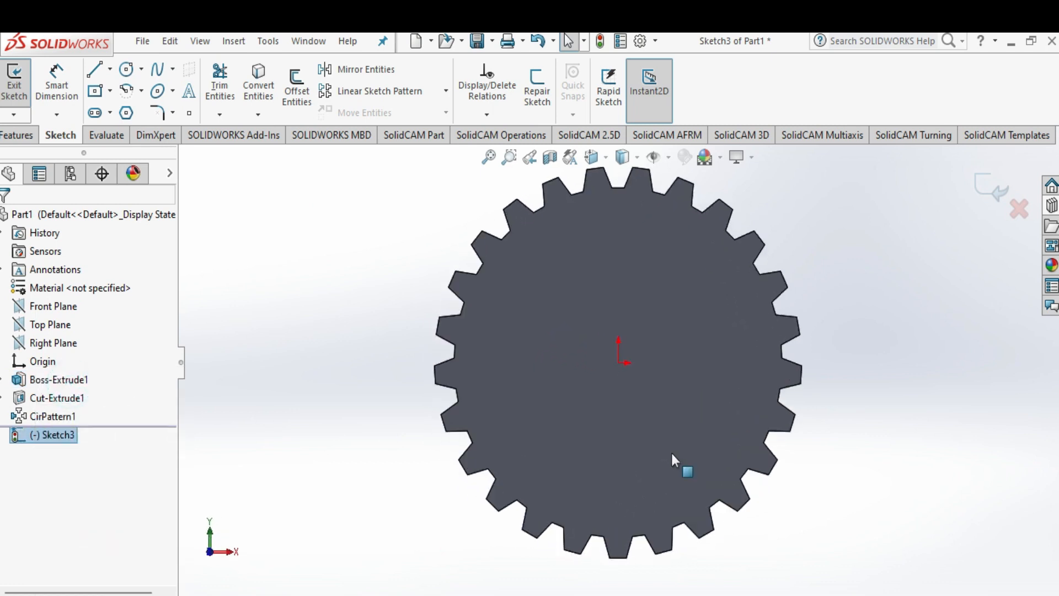
{"action": "left_click", "coordinate": [917, 430]}
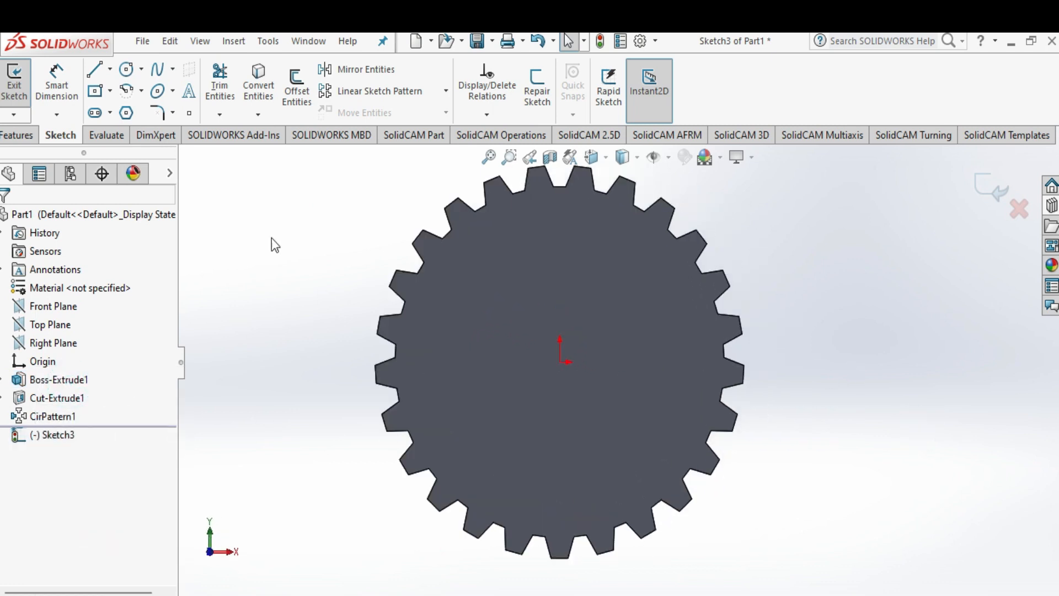
Sketch a circle about 45 mm in diameter centered on the origin
{"action": "left_click", "coordinate": [129, 72]}
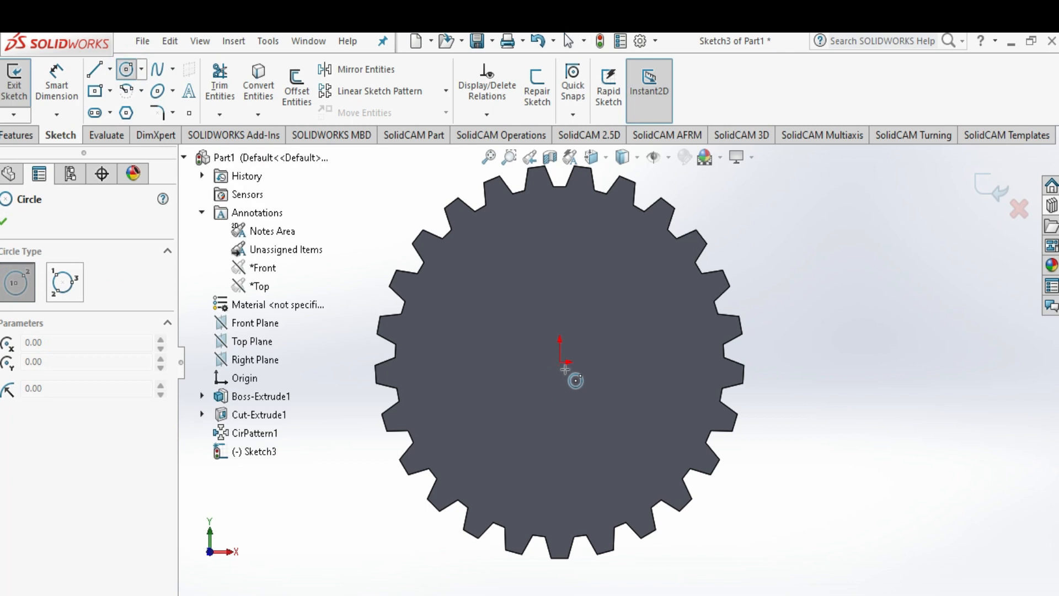
{"action": "left_click", "coordinate": [561, 363]}
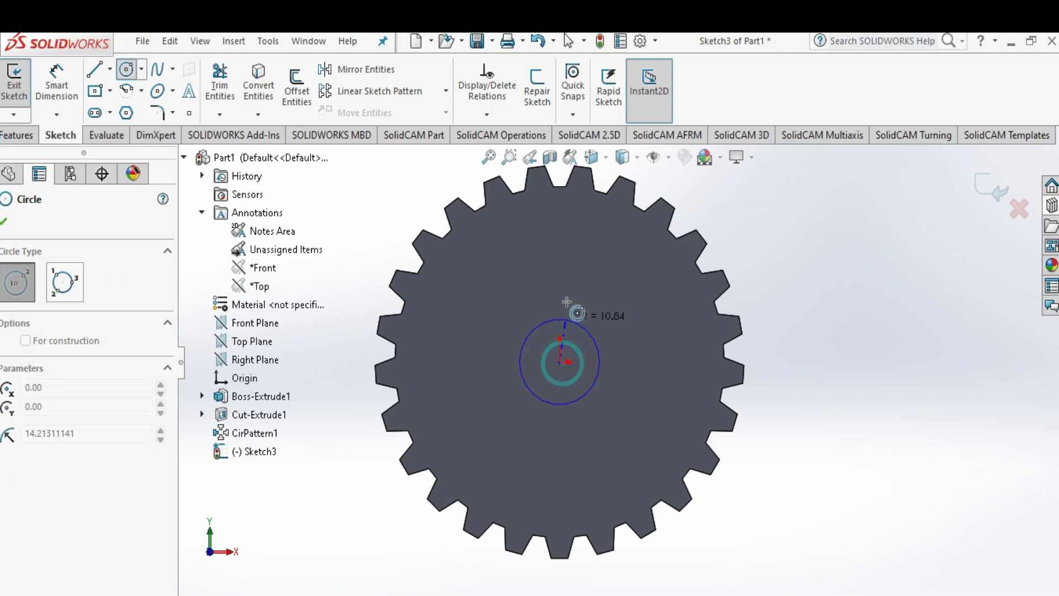
{"action": "left_click", "coordinate": [560, 274]}
Dimension the circle's diameter at 45 mm
{"action": "left_click", "coordinate": [57, 83]}
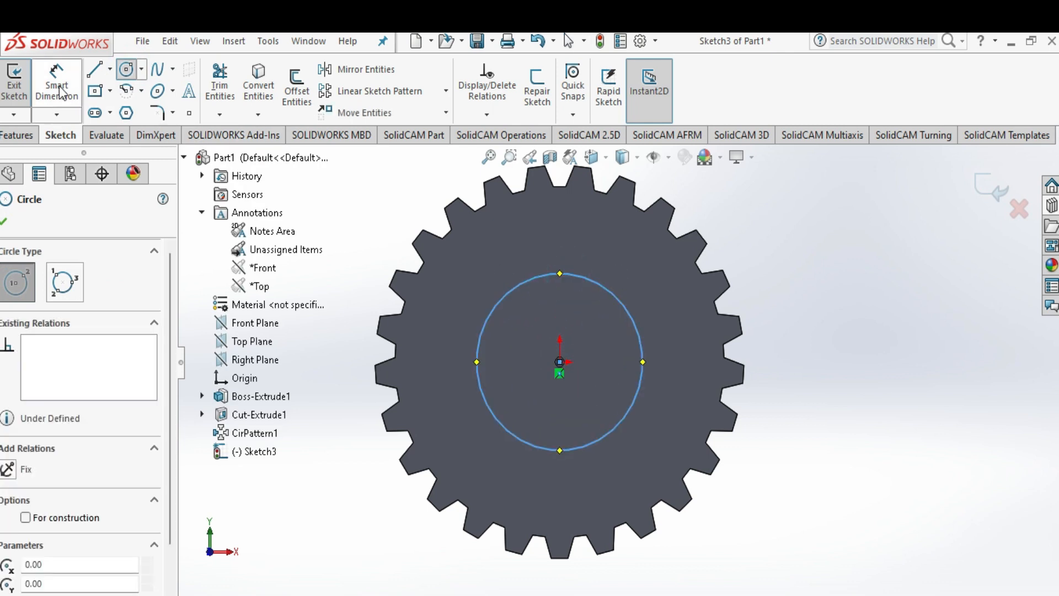
{"action": "left_click", "coordinate": [541, 273]}
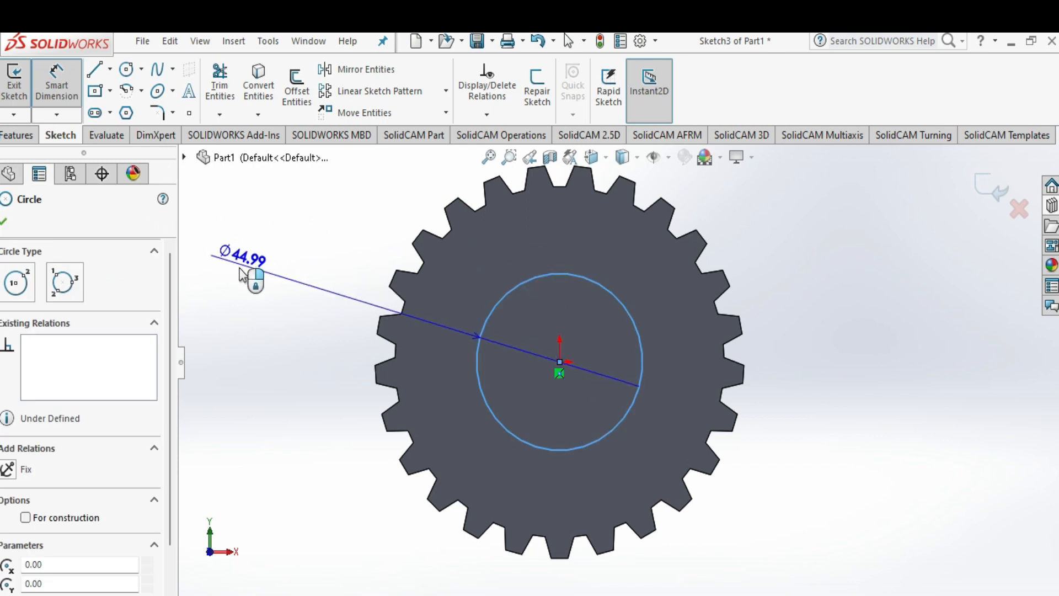
{"action": "left_click", "coordinate": [276, 341]}
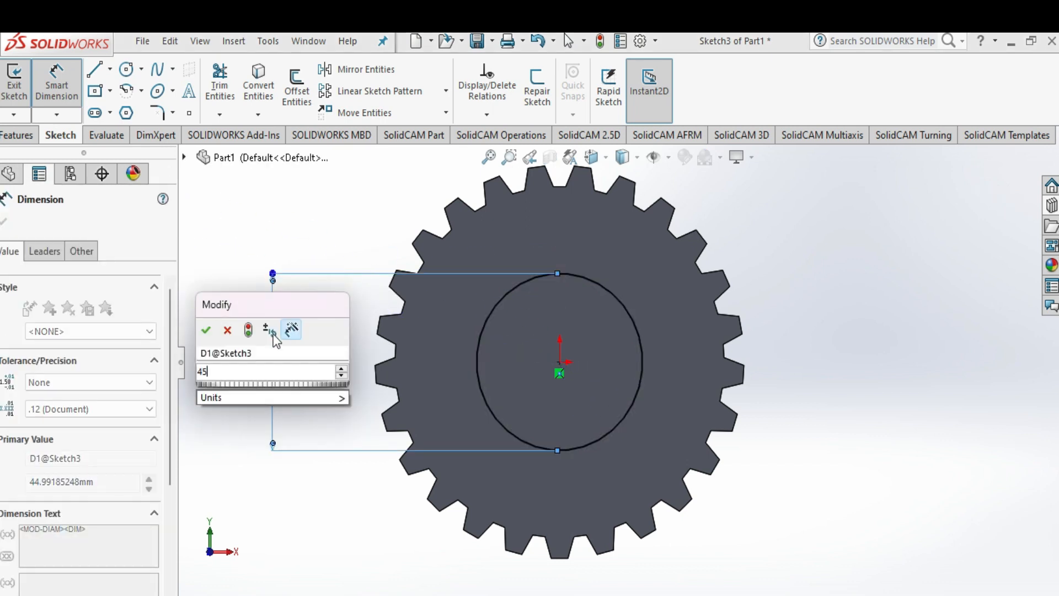
{"action": "type", "text": "45"}
{"action": "key", "text": "Return"}
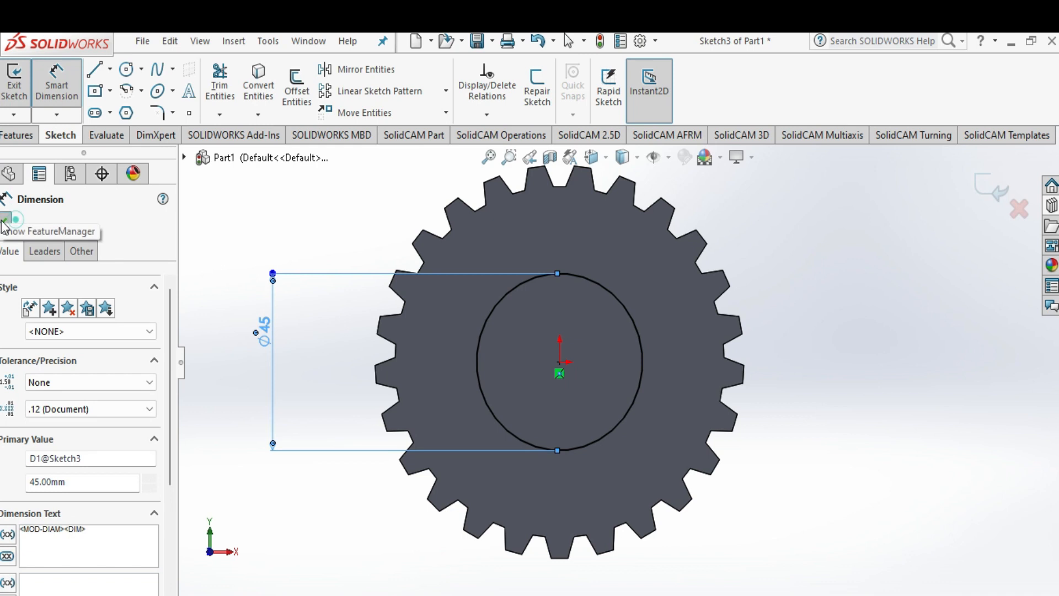
{"action": "left_click", "coordinate": [5, 222]}
Cut the 45 mm circle through the gear as a blind Extruded Cut 20 mm deep
{"action": "left_click", "coordinate": [21, 135]}
{"action": "left_click", "coordinate": [222, 100]}
{"action": "middle_click_drag", "start_coordinate": [812, 420], "coordinate": [731, 513]}
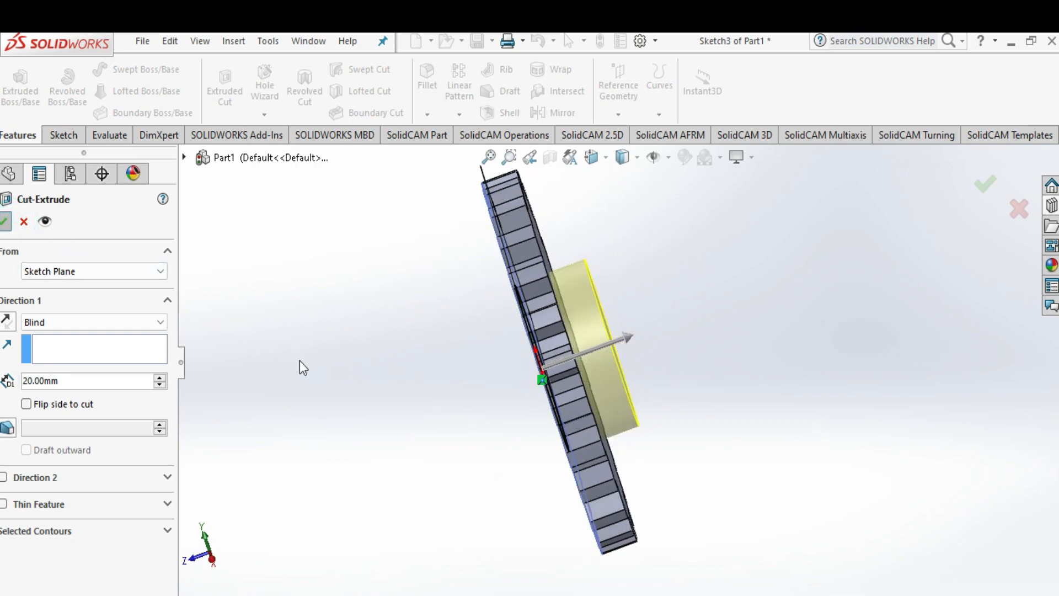
{"action": "key", "text": "ctrl+1"}
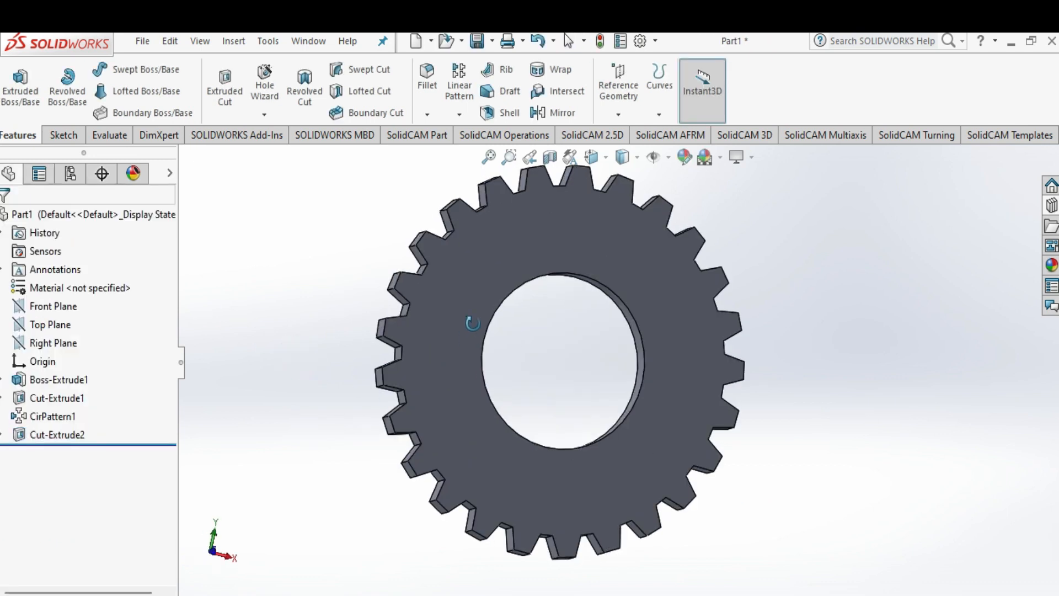
Start a sketch on the gear's flat front face and view it straight on
{"action": "left_click", "coordinate": [469, 337]}
{"action": "left_click", "coordinate": [535, 291]}
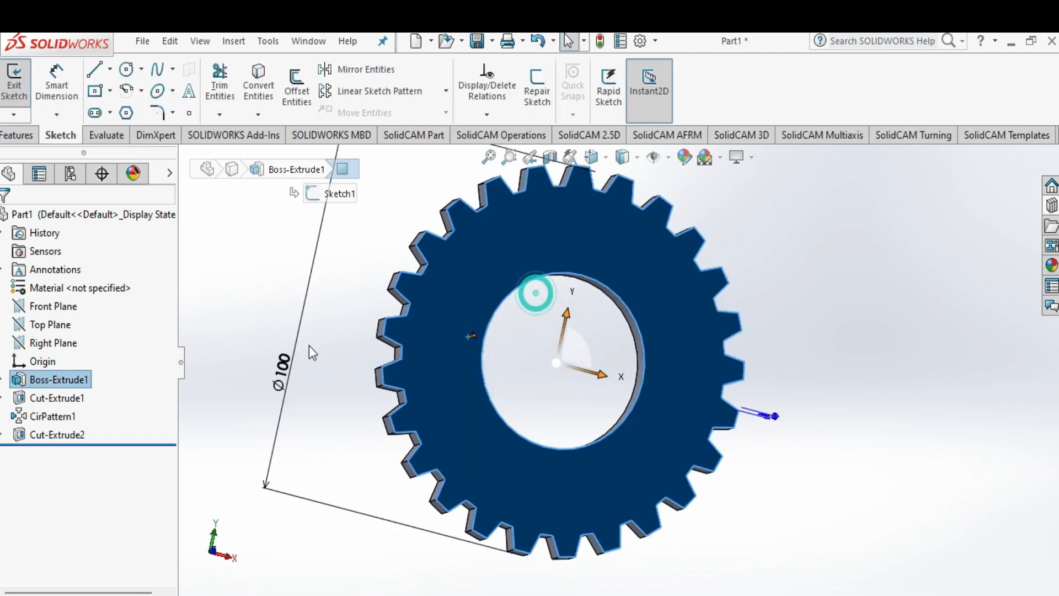
{"action": "right_click", "coordinate": [71, 454]}
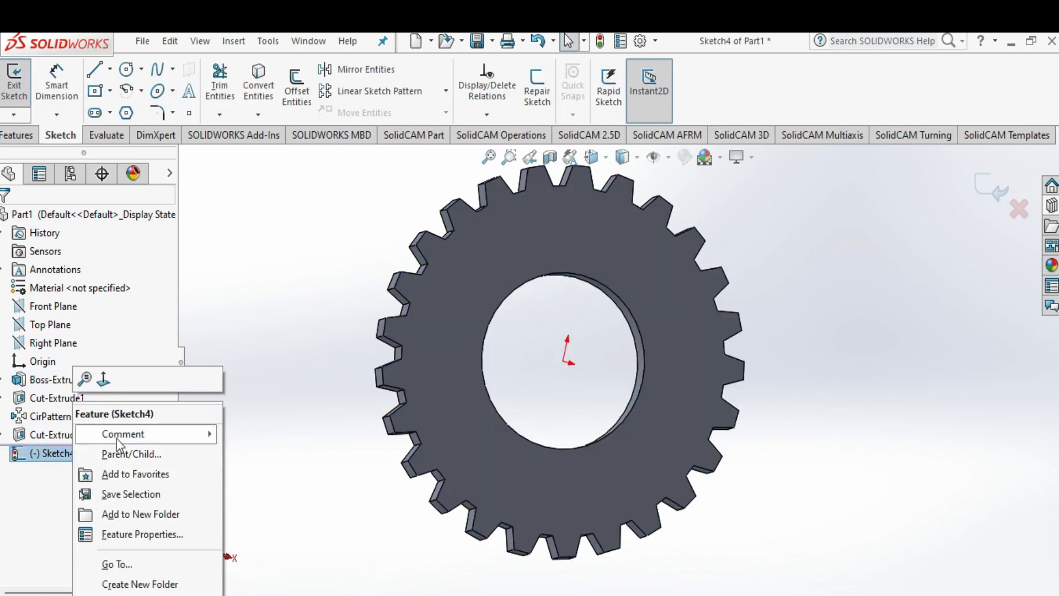
{"action": "left_click", "coordinate": [107, 385]}
Convert the circular edge of the central bore into a sketch entity
{"action": "left_click", "coordinate": [248, 99]}
{"action": "left_click", "coordinate": [410, 235]}
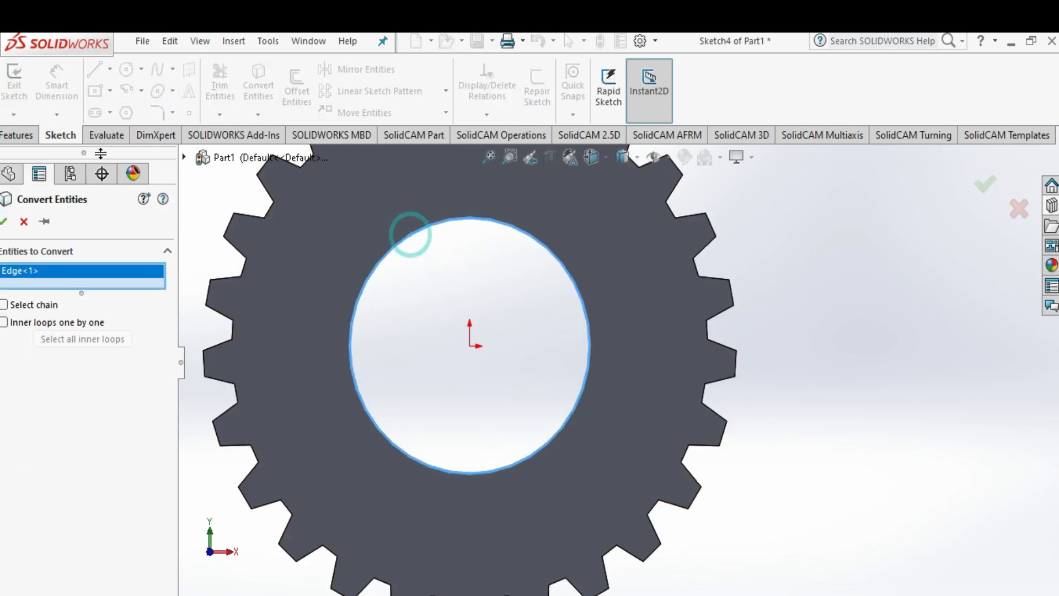
{"action": "left_click", "coordinate": [4, 223]}
Sketch a circle about 59 mm in diameter around the bore, centered on the origin
{"action": "left_click", "coordinate": [126, 71]}
{"action": "left_click", "coordinate": [469, 346]}
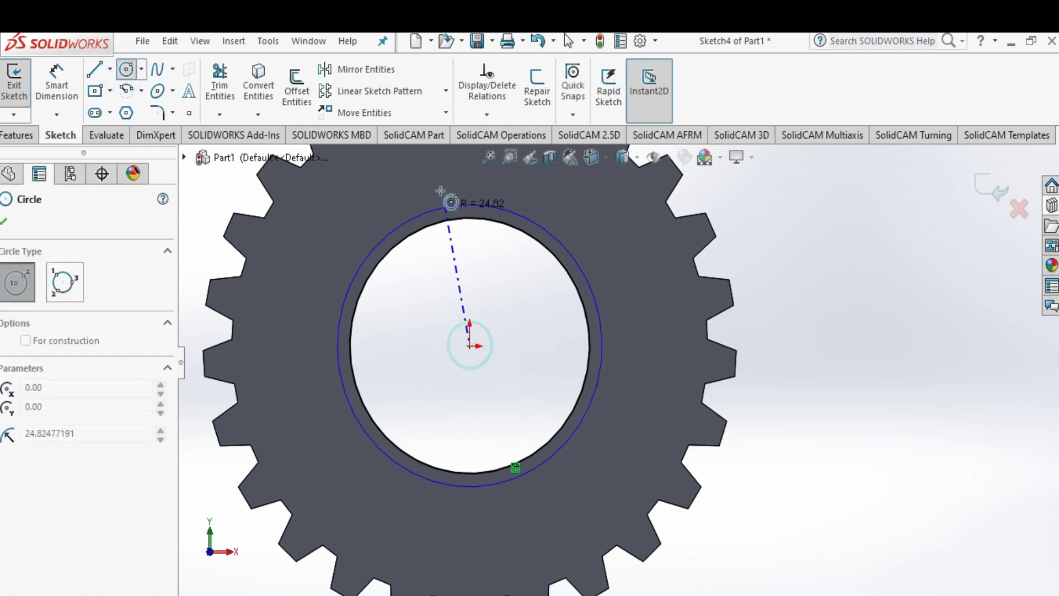
{"action": "left_click", "coordinate": [441, 182]}
Dimension the outer circle's diameter at 55 mm
{"action": "left_click", "coordinate": [67, 87]}
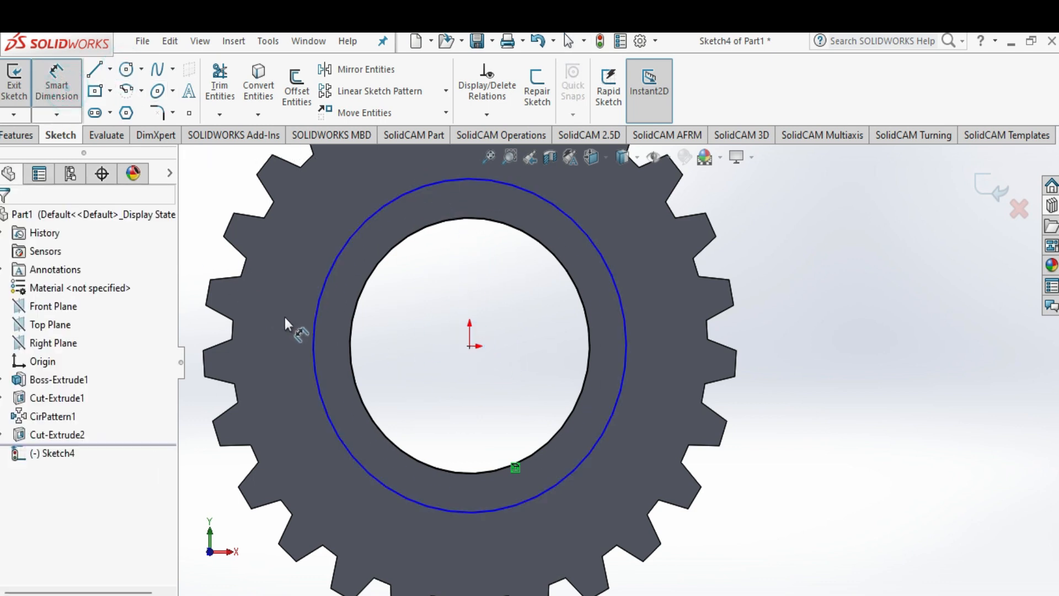
{"action": "left_click", "coordinate": [313, 330]}
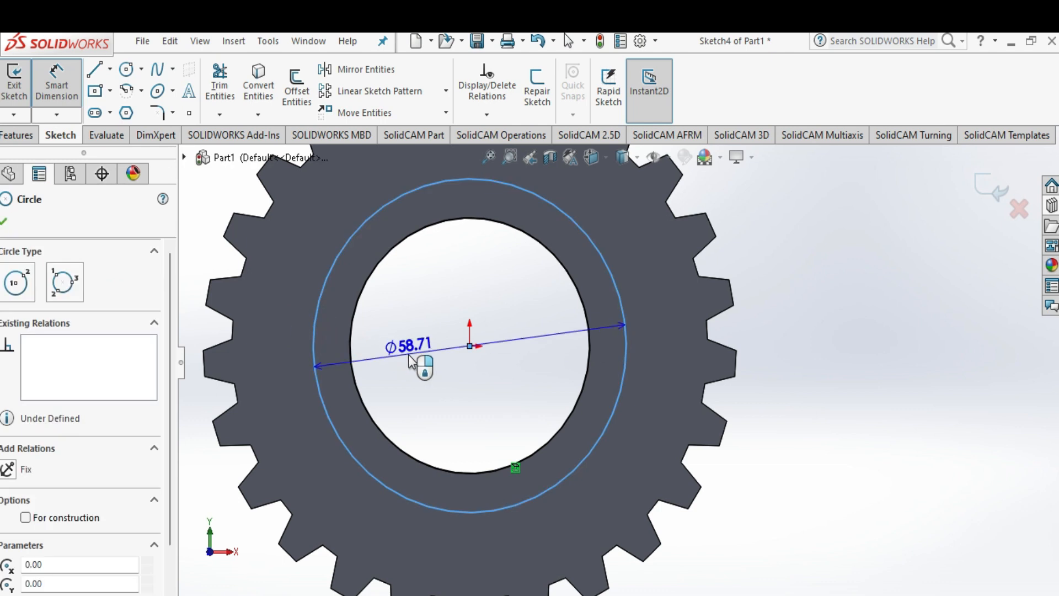
{"action": "left_click", "coordinate": [408, 361]}
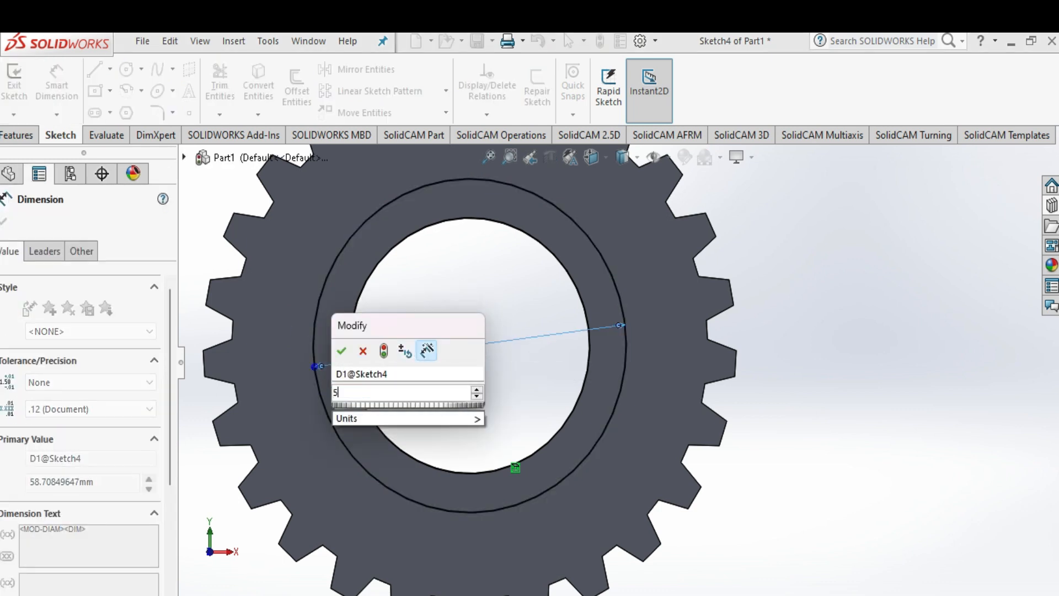
{"action": "key", "text": "Return"}
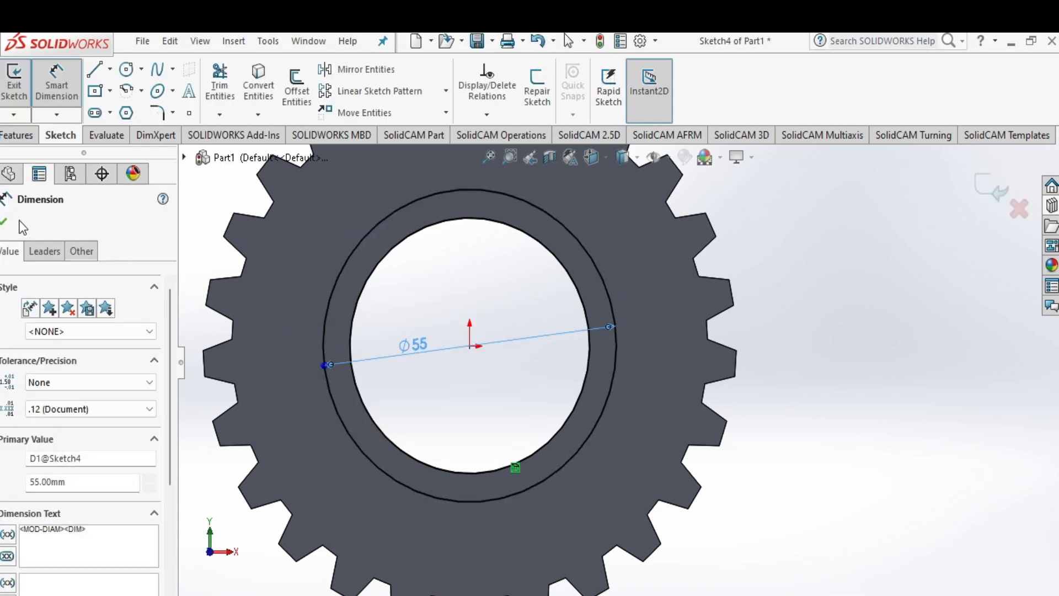
{"action": "left_click", "coordinate": [5, 224]}
Extrude the ring between the two circles as a blind boss 20 mm long, merged with the gear
{"action": "left_click", "coordinate": [18, 135]}
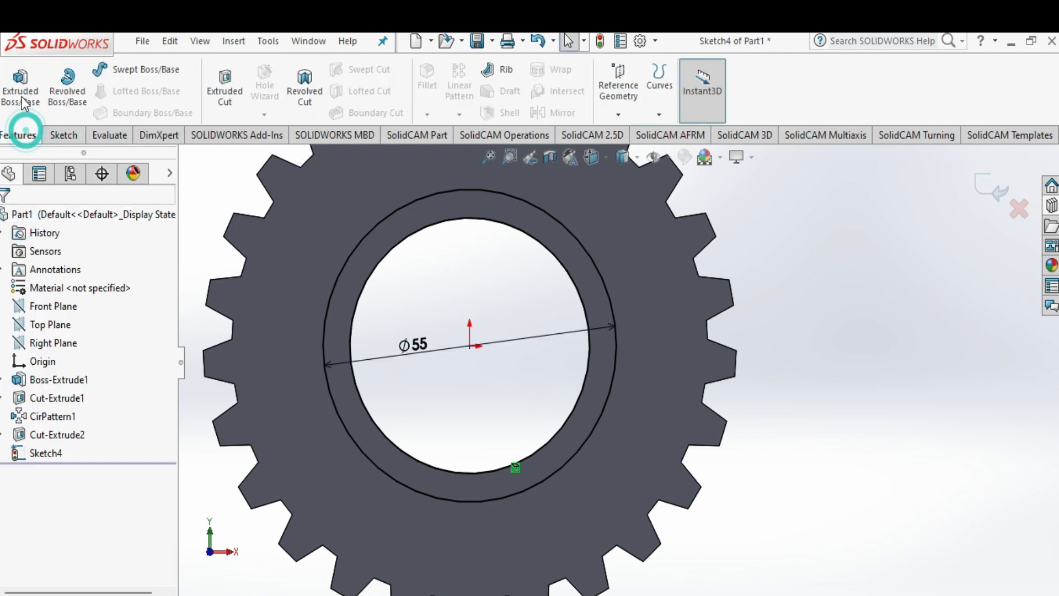
{"action": "left_click", "coordinate": [16, 92]}
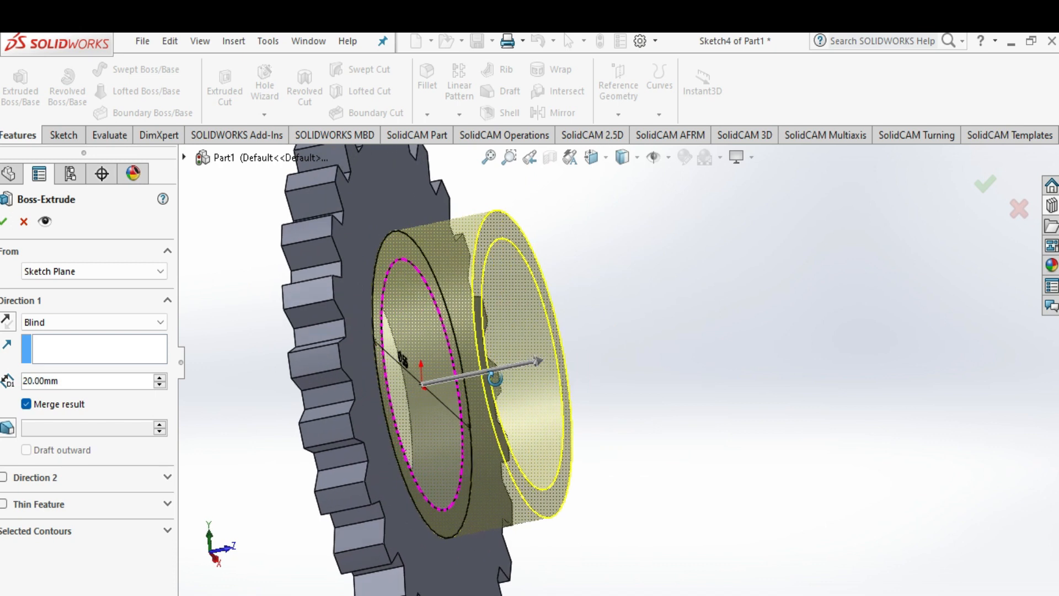
{"action": "left_click", "coordinate": [5, 222]}
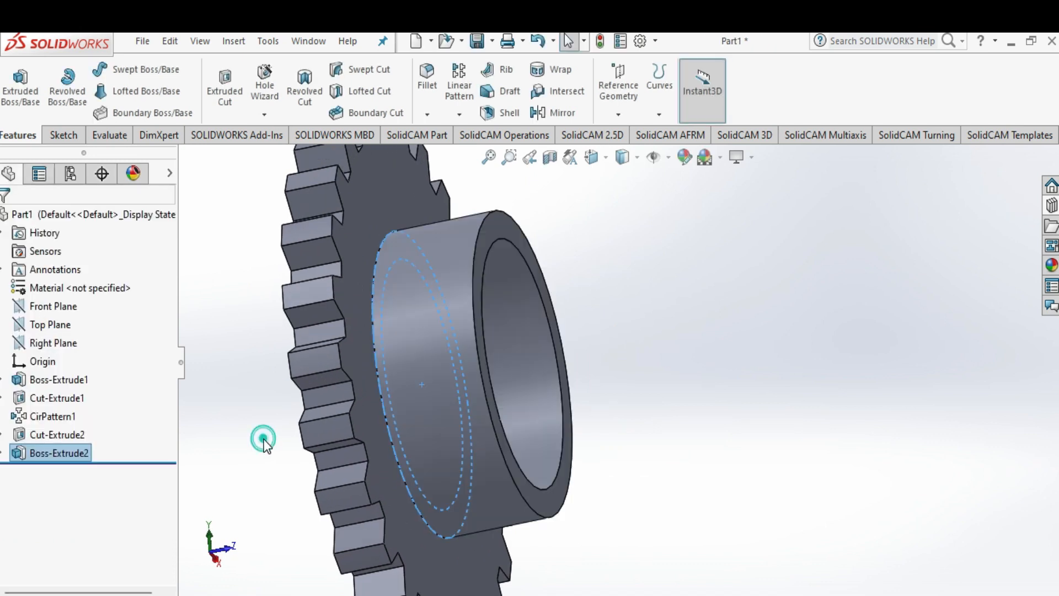
Fillet the edge where the hub meets the gear face with a 3 mm radius
{"action": "left_click", "coordinate": [397, 459]}
{"action": "left_click", "coordinate": [426, 77]}
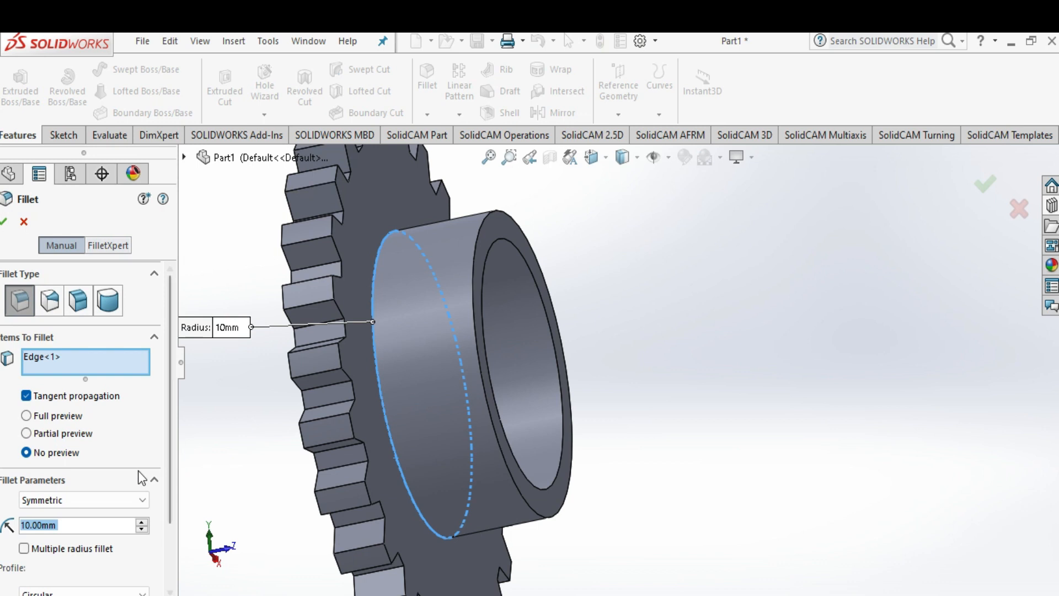
{"action": "right_click", "coordinate": [29, 526]}
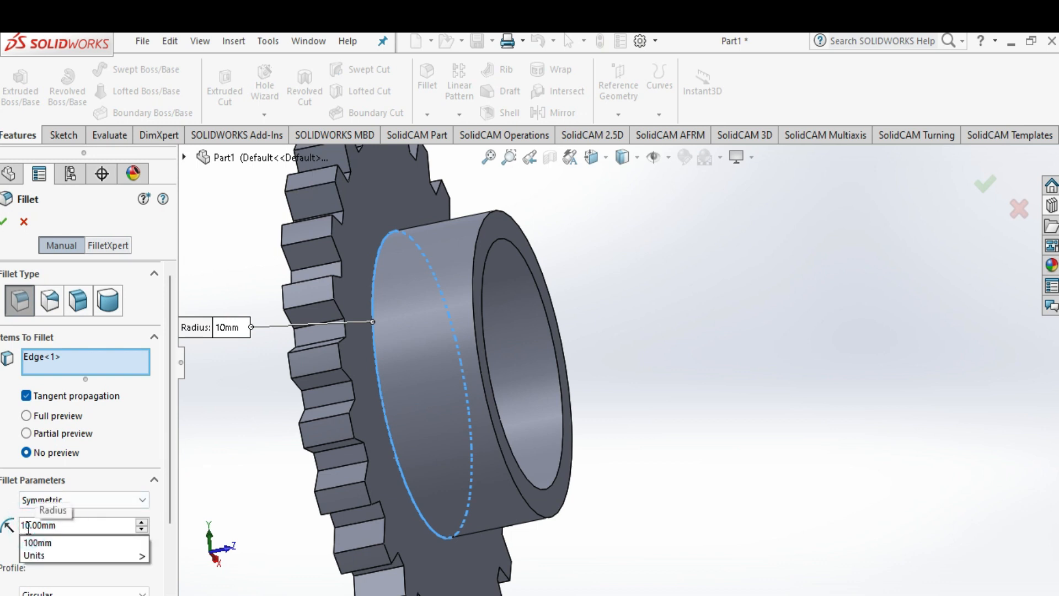
{"action": "key", "text": "BackSpace"}
{"action": "key", "text": "Delete"}
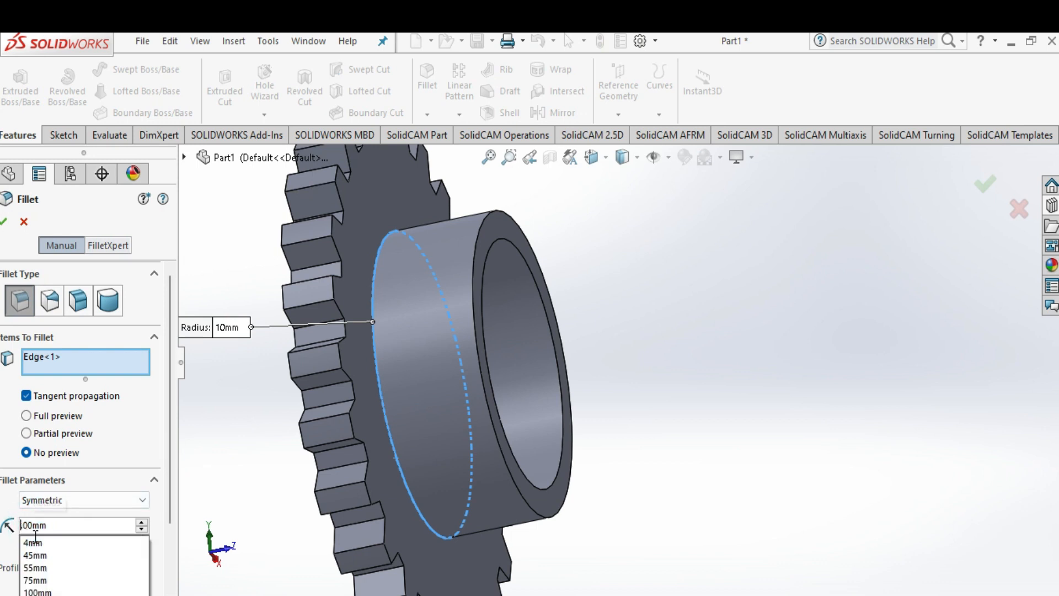
{"action": "type", "text": "3"}
{"action": "key", "text": "Return"}
{"action": "left_click", "coordinate": [4, 222]}
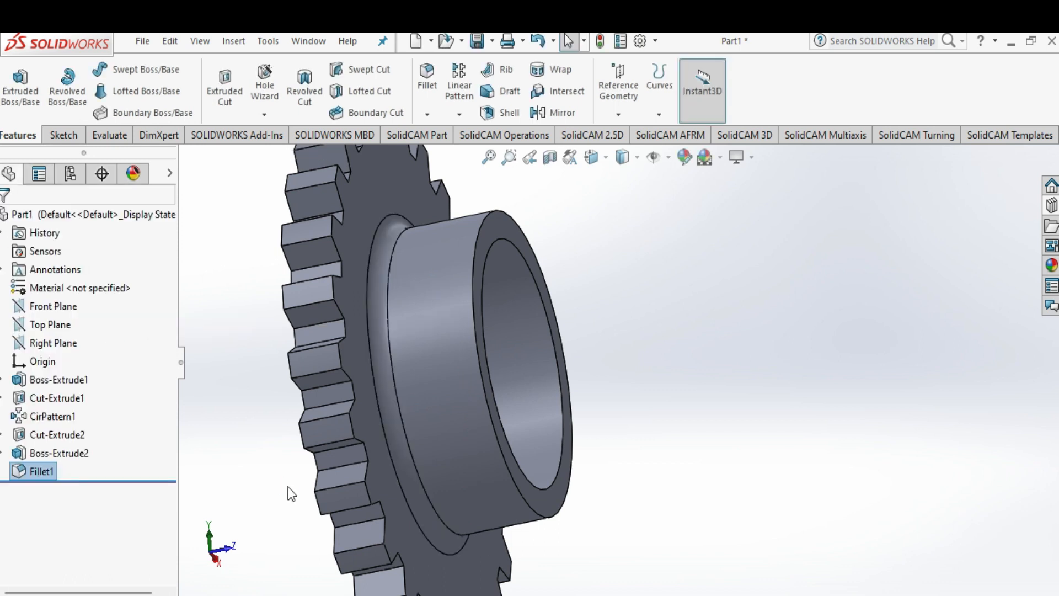